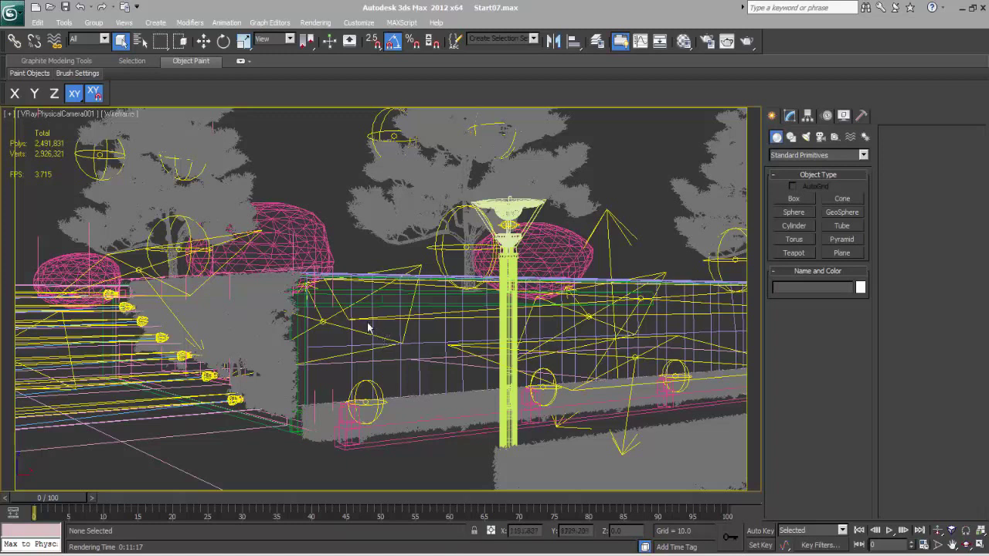
Step: Select the pink GeoSphere001 rock behind the wall
left_click(297, 236)
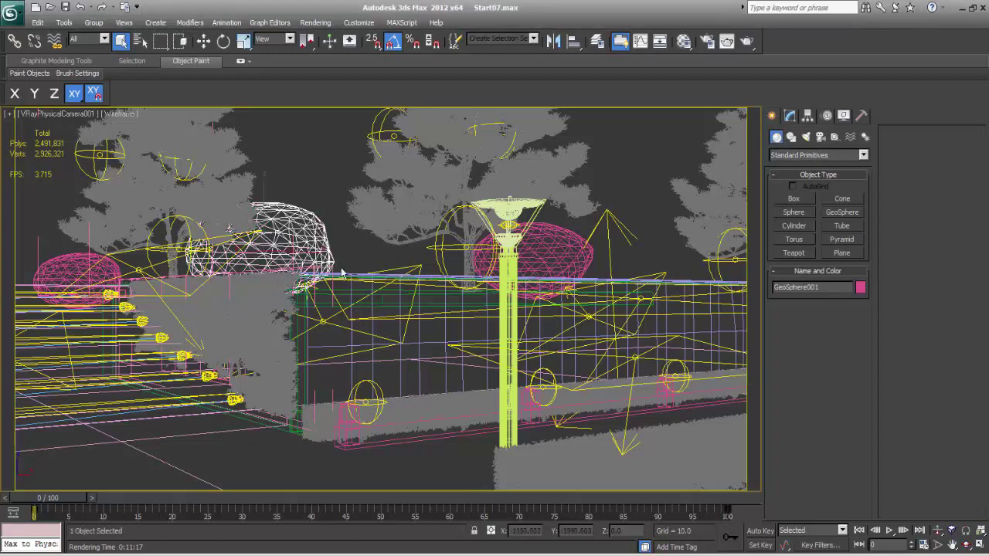
Step: Frame the rock in a perspective close-up, show its modifiers, and shade the viewport
key("p")
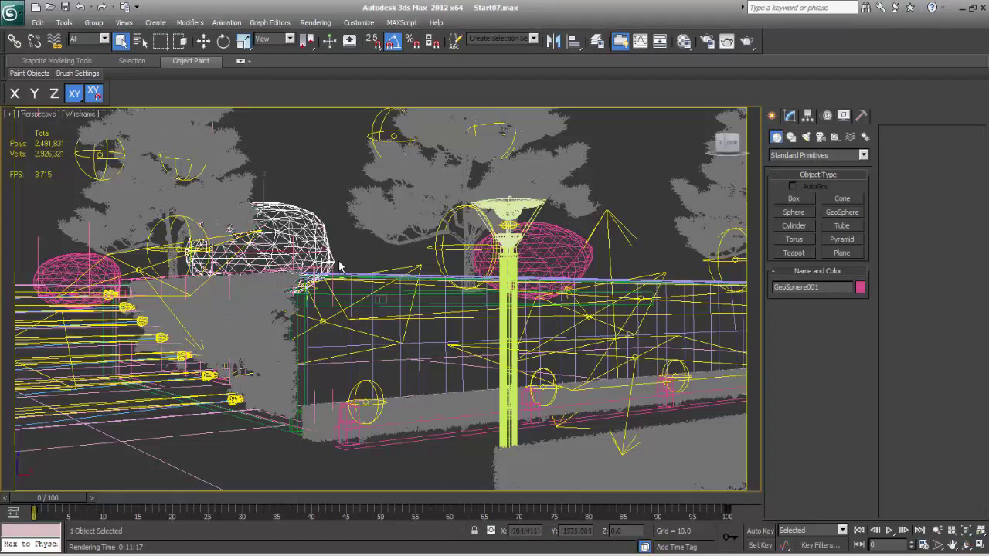
key("z")
scroll(410, 335, "up", 3)
scroll(450, 334, "up", 3)
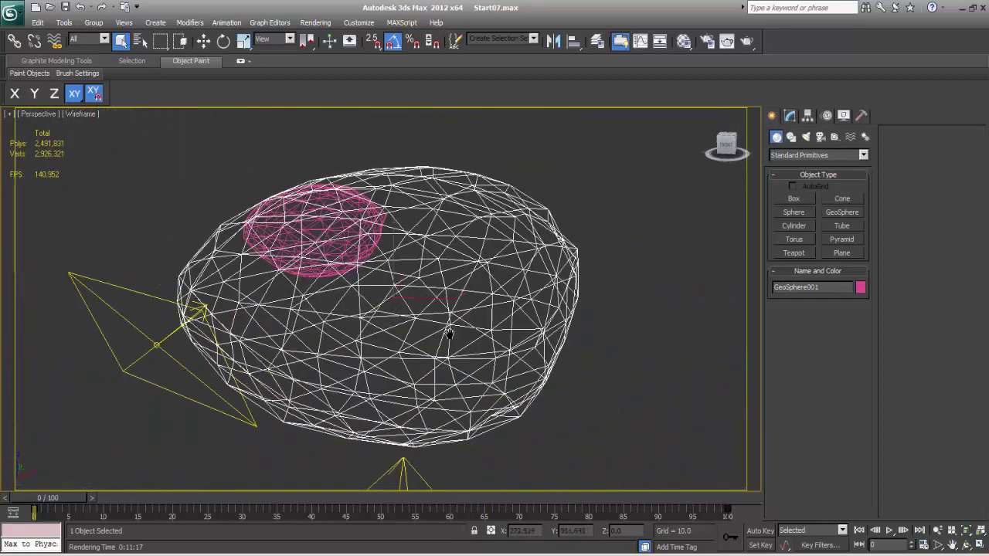
key("shift+F3")
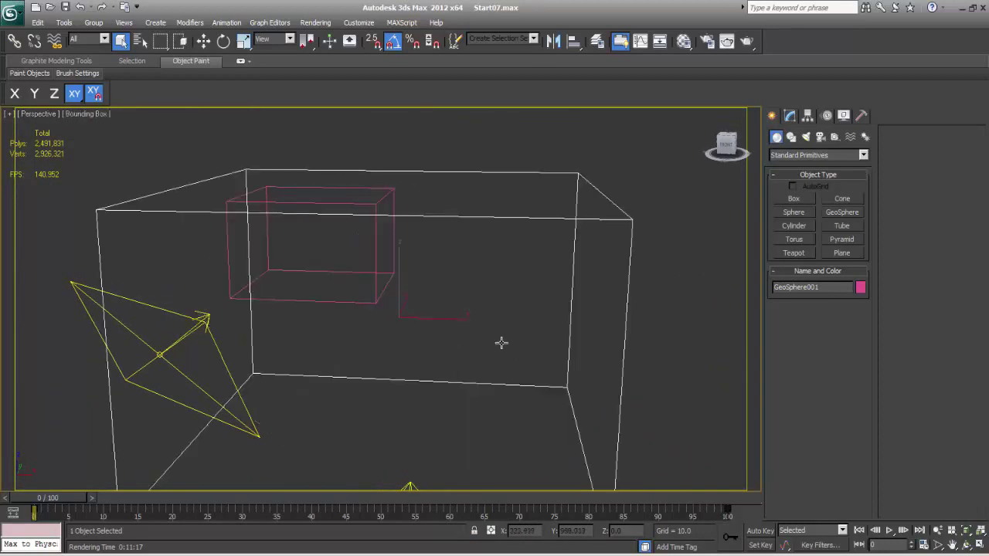
key("shift+F3")
left_click(791, 115)
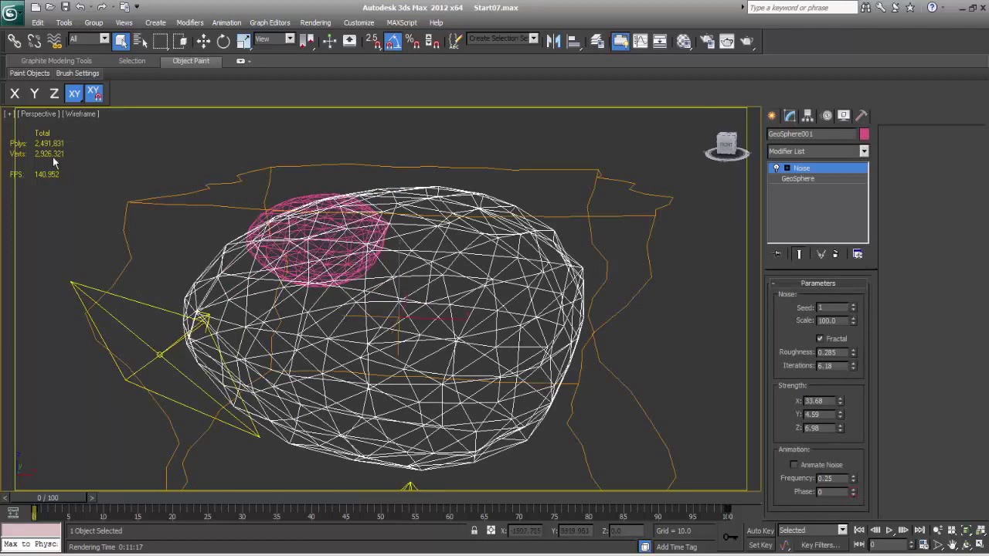
left_click(80, 115)
left_click(101, 136)
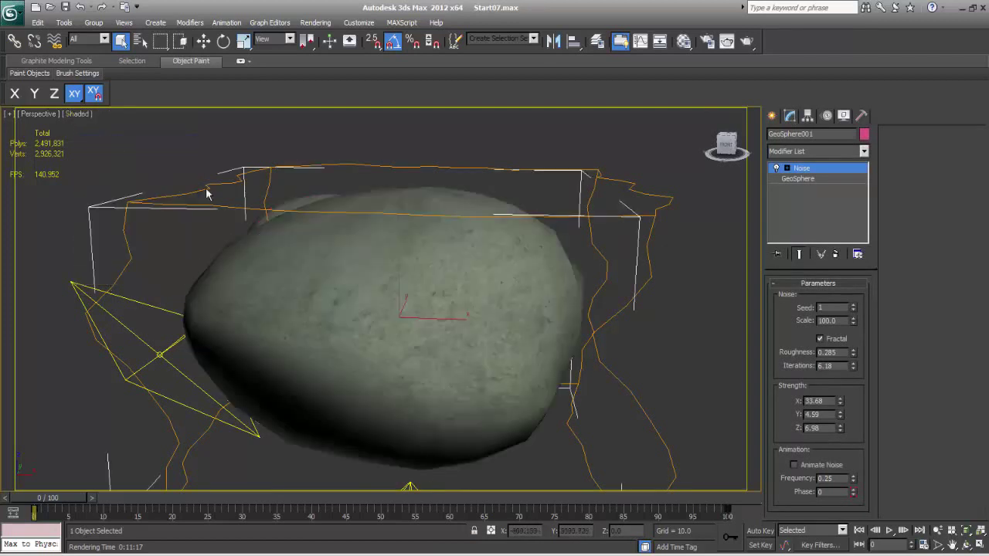
Step: Toggle the rock's Noise modifier off and back on to compare its lumpy shape
left_click(776, 167)
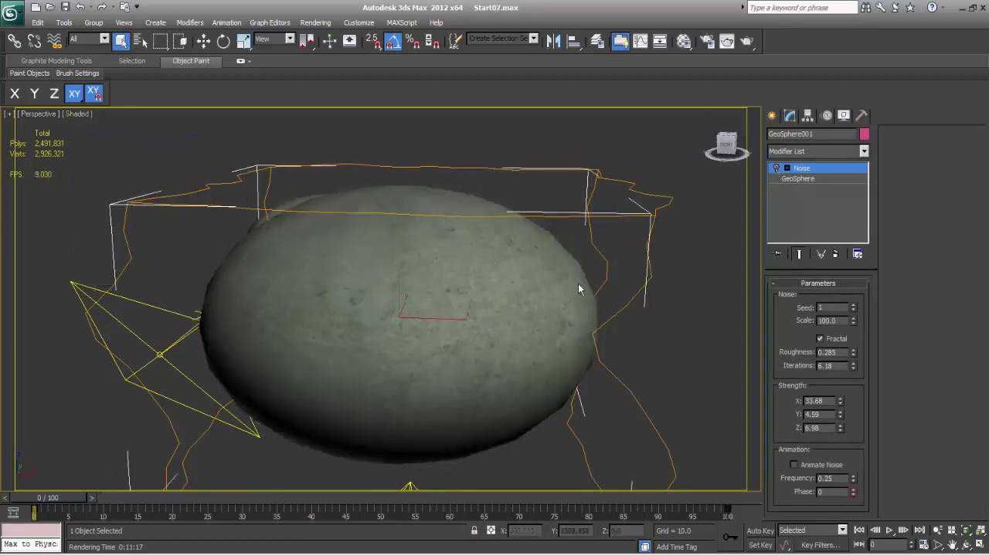
middle_click_drag(578, 283, 433, 338, "alt")
left_click(776, 169)
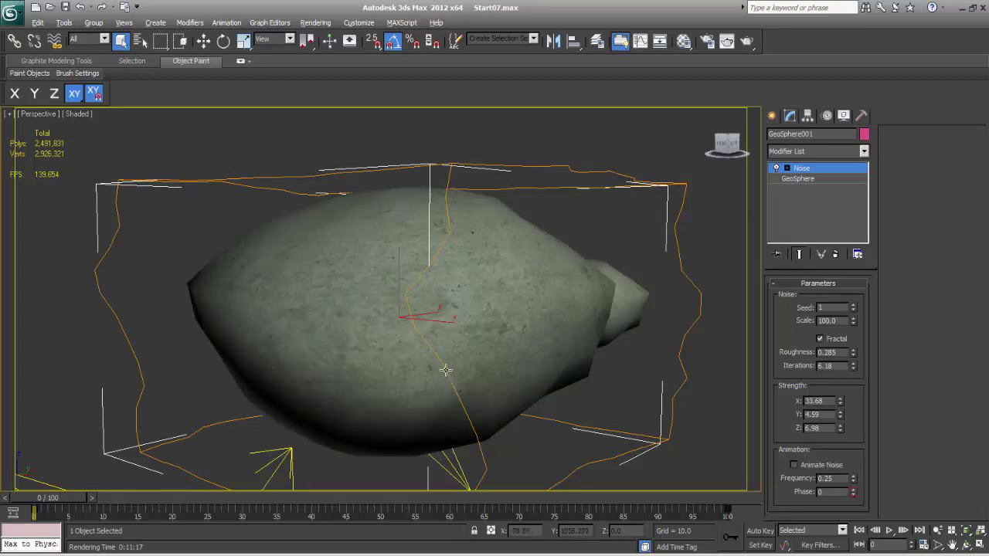
middle_click_drag(446, 374, 394, 378, "alt")
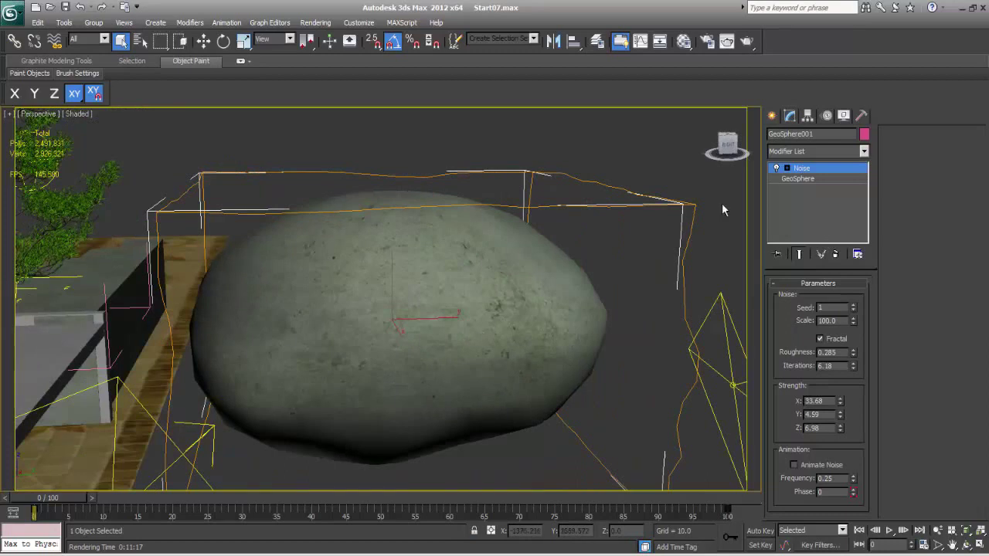
Step: Scale the rock to about 55.69% along Z to flatten it, then deselect it
key("r")
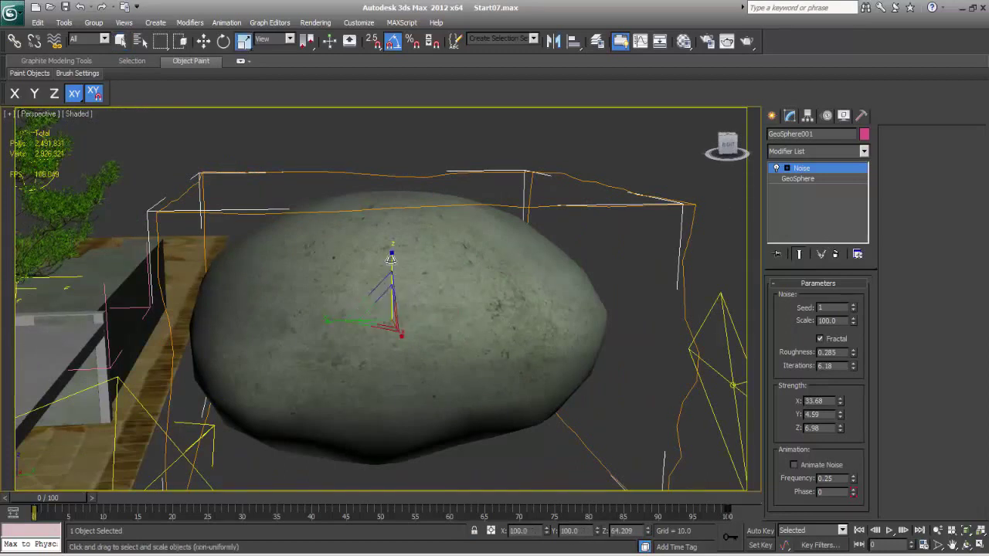
mouse_move(393, 258)
left_mouse_down()
mouse_move(393, 225)
mouse_move(394, 270)
left_mouse_up()
middle_click_drag(392, 309, 424, 374, "alt")
left_click(353, 386)
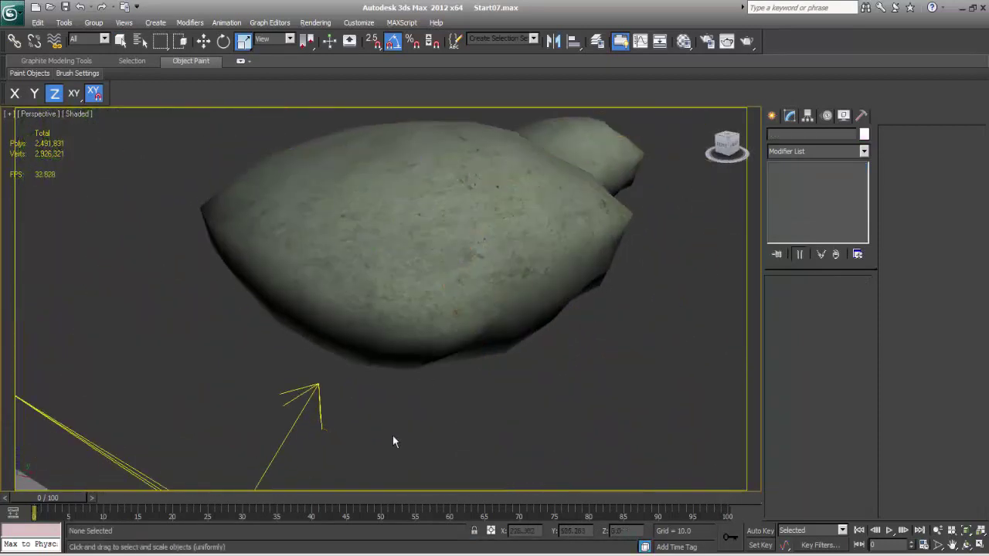
middle_click_drag(353, 387, 324, 434, "alt")
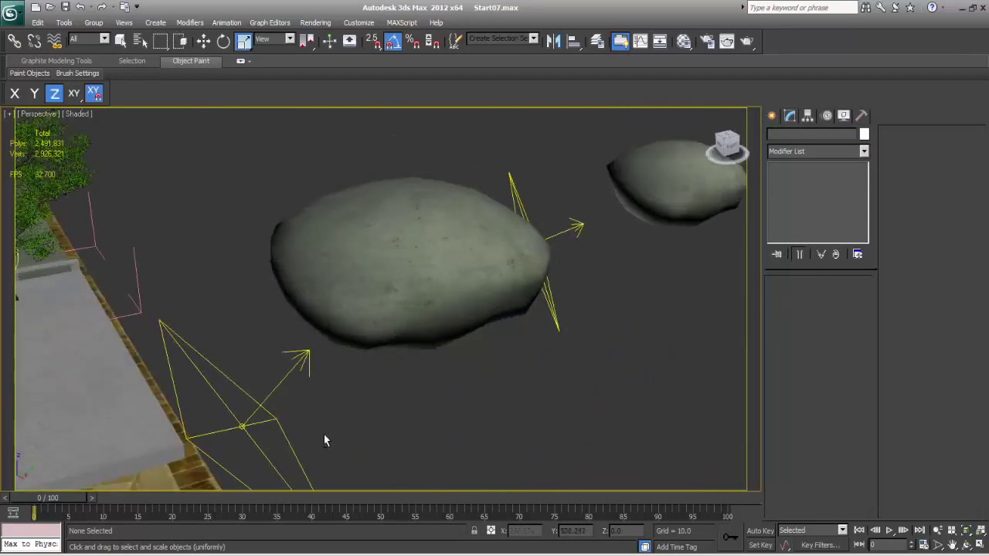
left_click(241, 425)
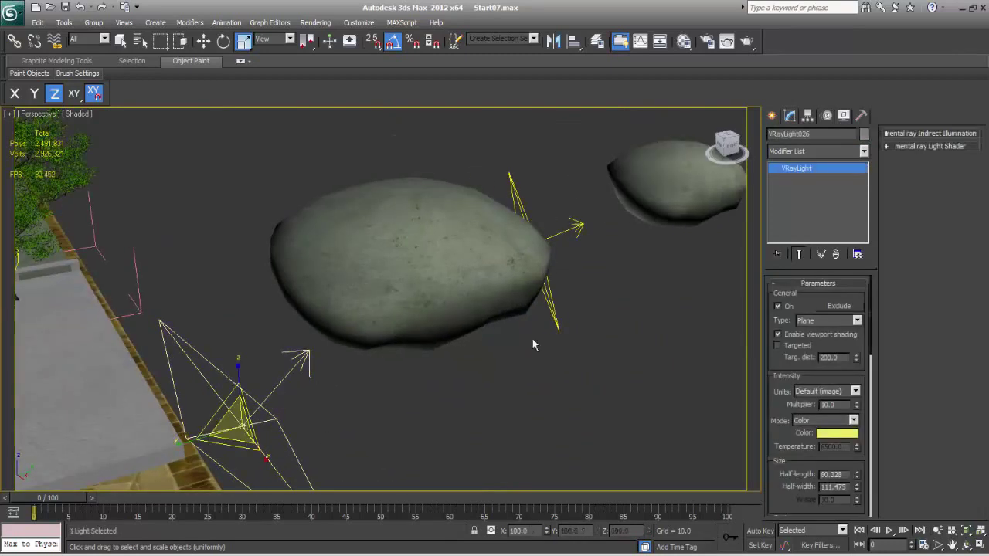
middle_click_drag(311, 301, 270, 365, "alt")
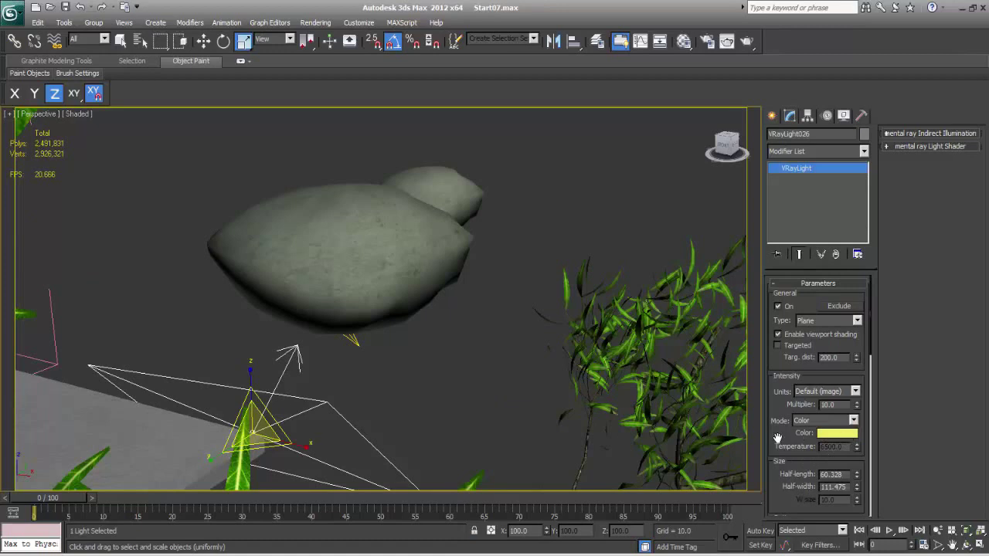
scroll(777, 436, "down", 3)
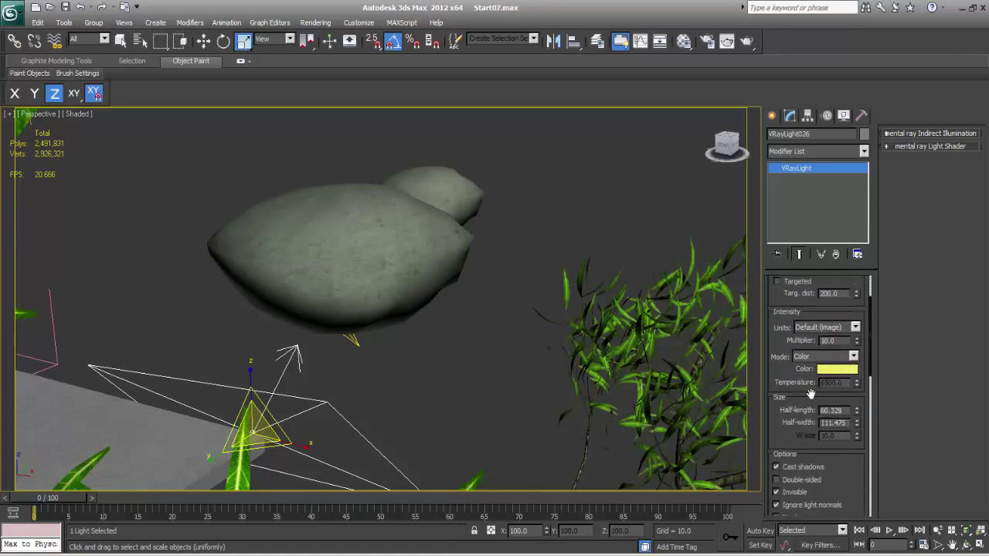
scroll(778, 373, "up", 1)
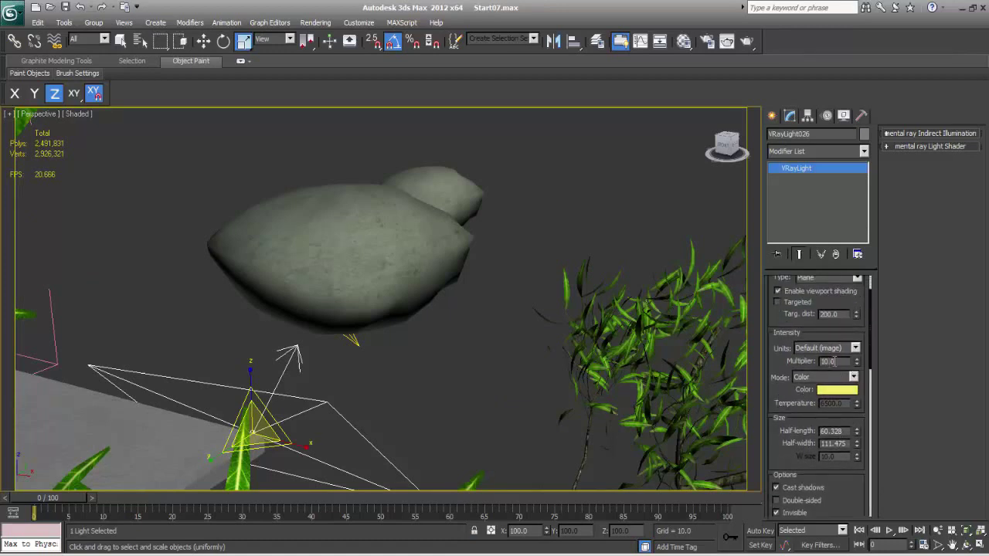
scroll(400, 301, "down", 3)
scroll(417, 347, "down", 3)
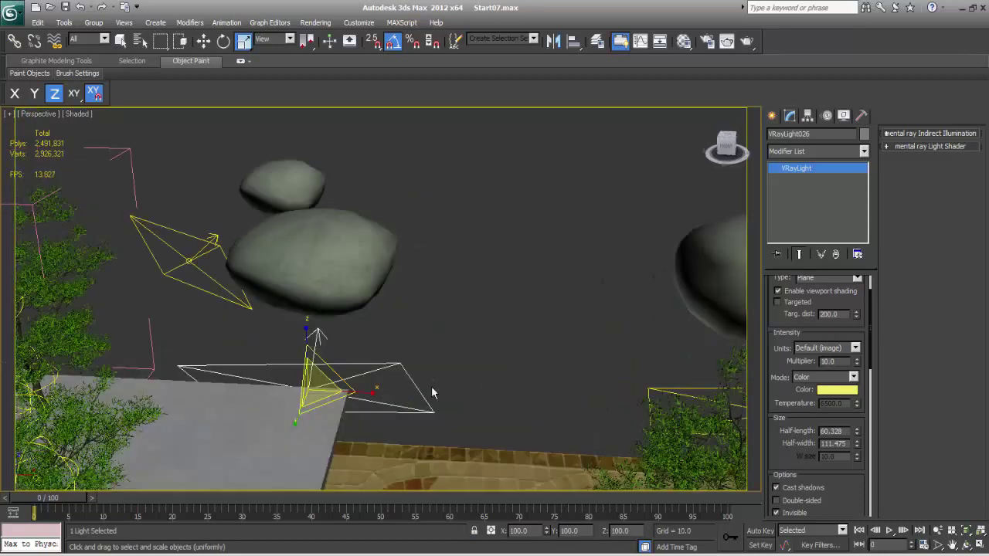
middle_click_drag(431, 390, 363, 373)
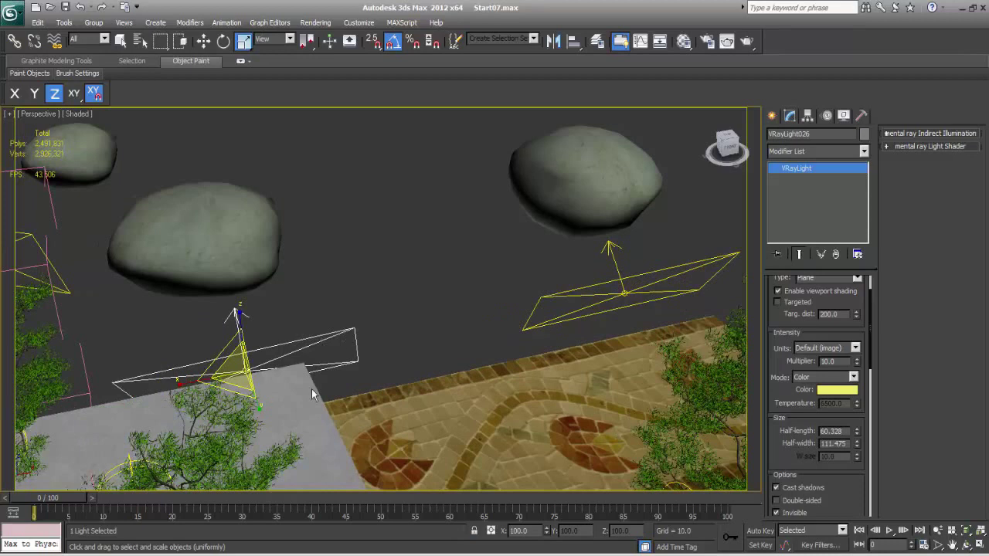
scroll(388, 389, "down", 3)
scroll(425, 296, "up", 3)
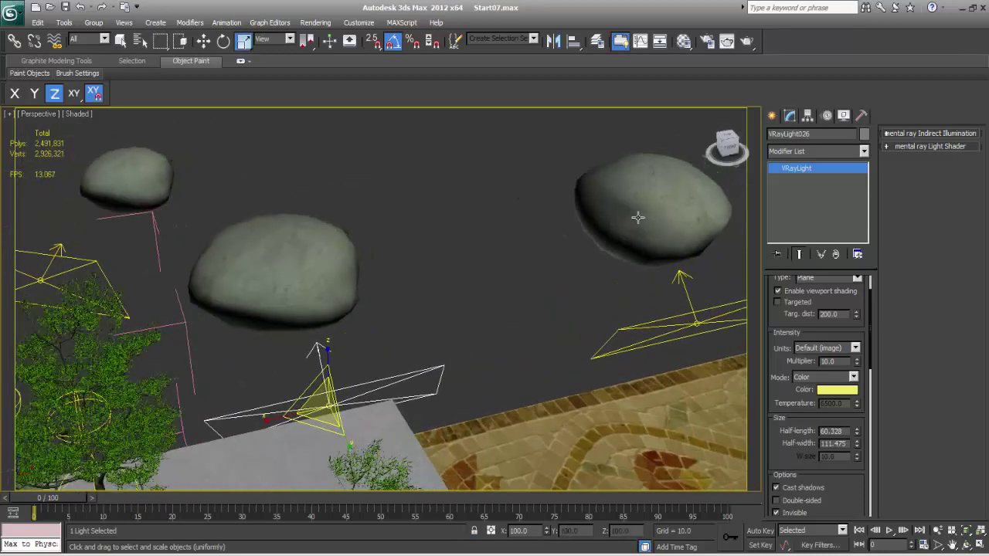
middle_click_drag(368, 317, 322, 346)
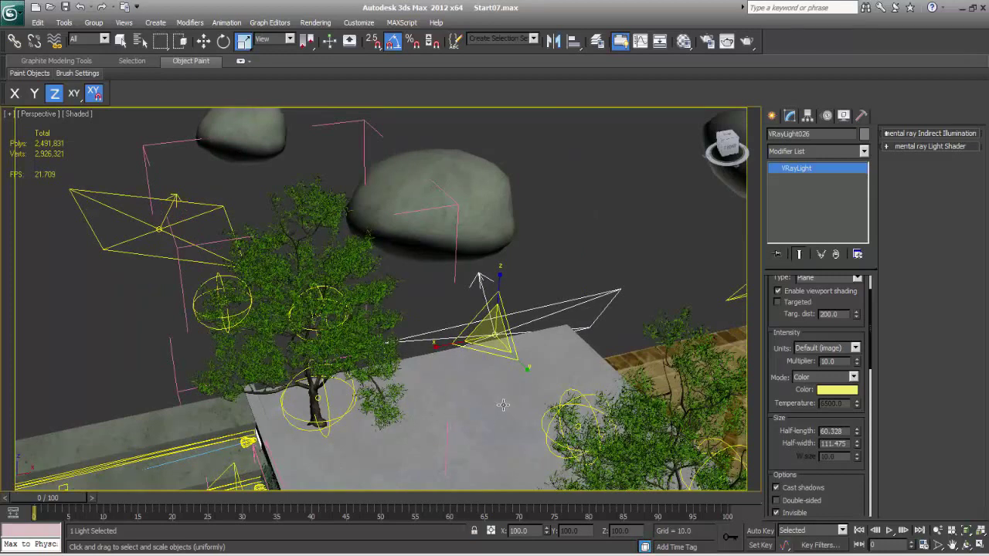
middle_click_drag(503, 404, 504, 403, "alt")
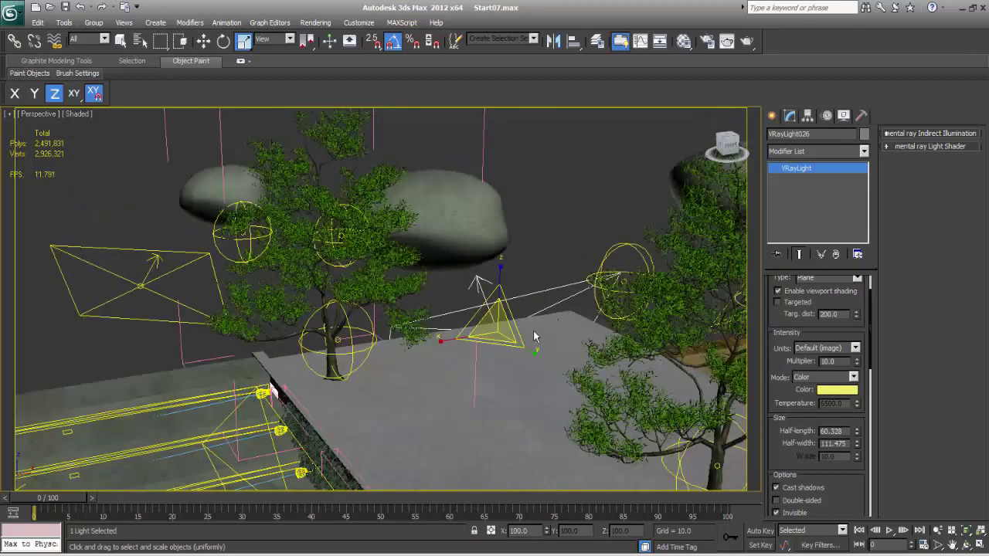
middle_click_drag(534, 337, 450, 362)
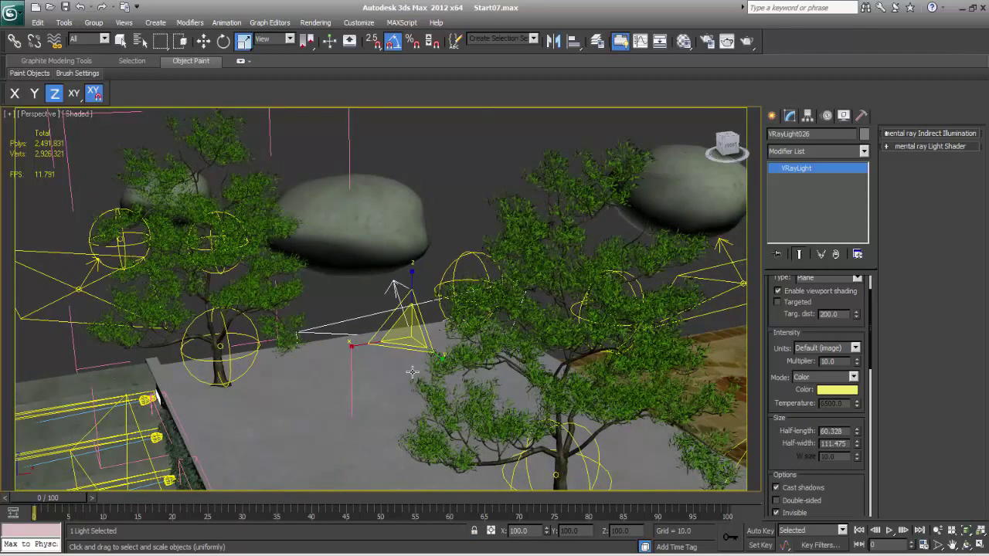
middle_click_drag(461, 373, 448, 294, "alt")
Step: Look through VRayPhysicalCamera001 and display its last rendered frame
key("c")
left_click(470, 197)
double_click(471, 196)
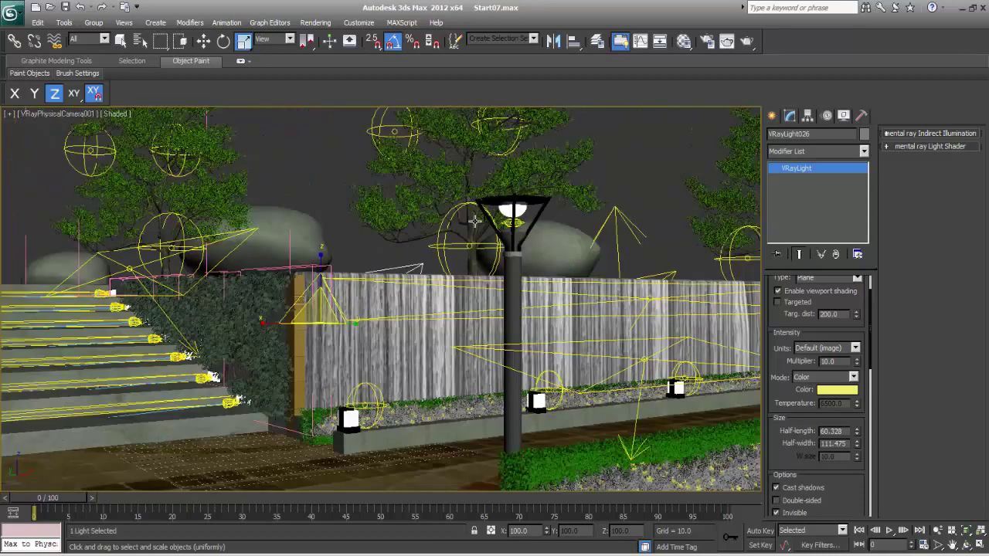
left_click(730, 43)
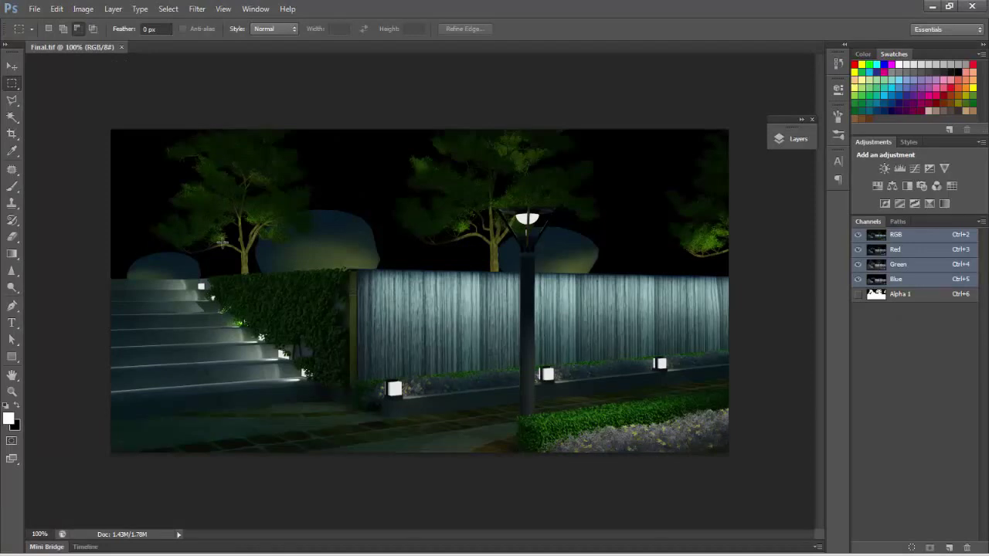
Step: Dodge the left part of the fence with the Dodge Tool at 42% exposure
left_click(12, 286)
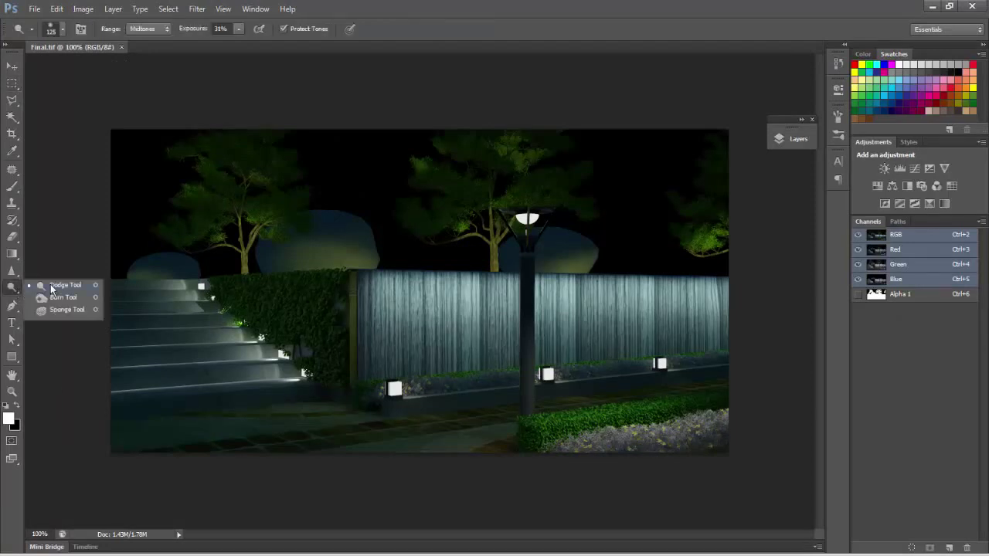
left_click(50, 284)
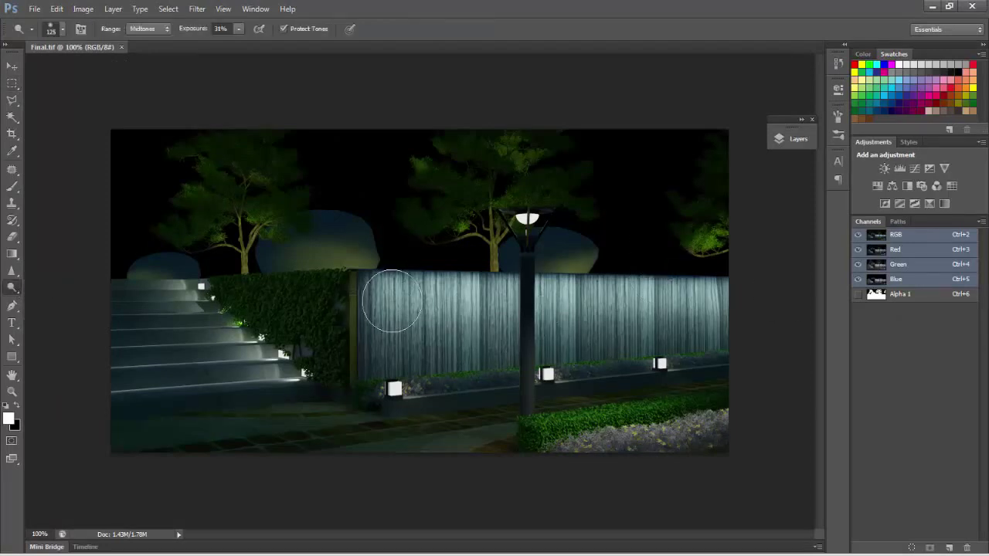
left_click(214, 29)
type("42")
key("Return")
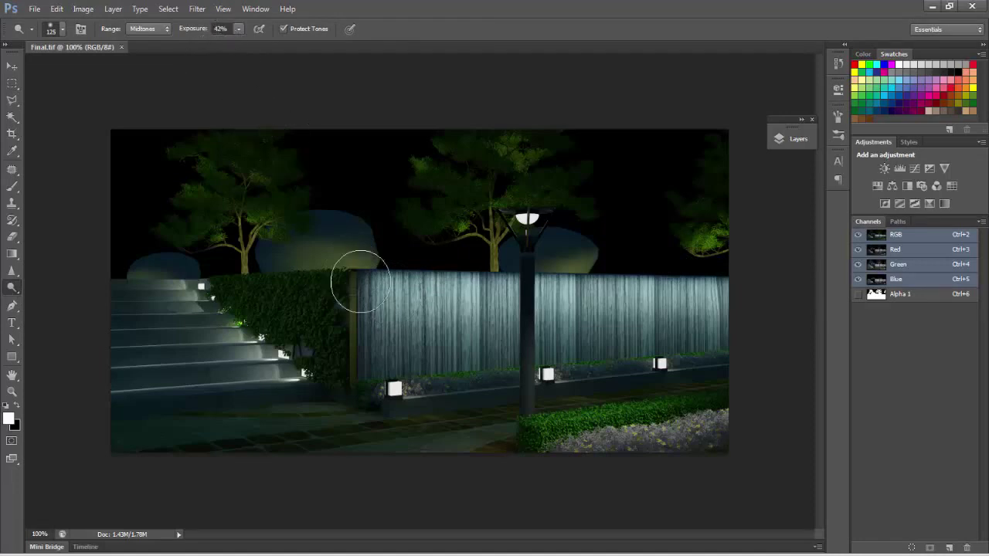
mouse_move(388, 302)
left_mouse_down()
mouse_move(481, 300)
mouse_move(428, 300)
mouse_move(472, 299)
mouse_move(409, 315)
mouse_move(396, 330)
mouse_move(514, 296)
mouse_move(503, 298)
mouse_move(711, 301)
left_mouse_up()
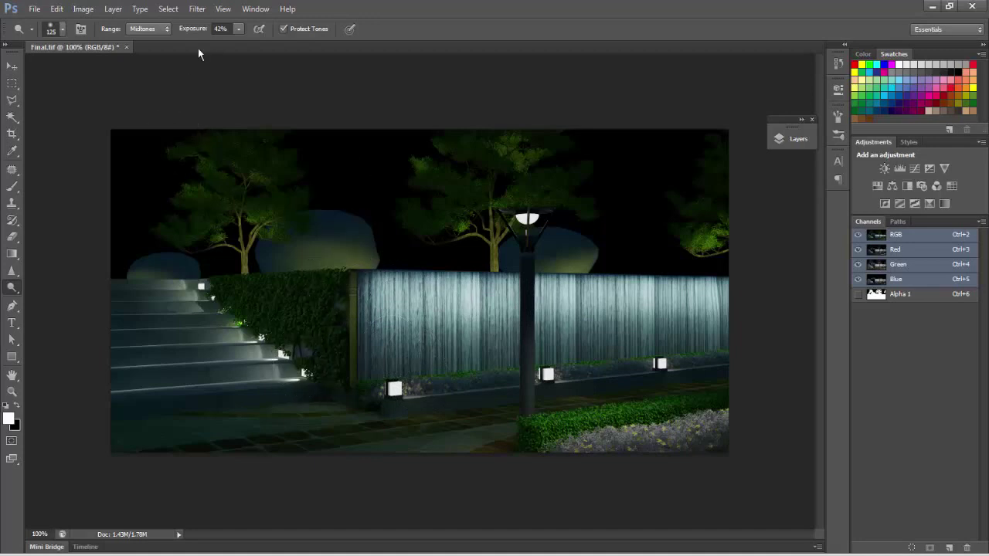
Step: Dodge the stair edges and lower-right flower bed at 30% exposure
left_click(222, 29)
key("Return")
mouse_move(264, 349)
left_mouse_down()
mouse_move(186, 286)
mouse_move(282, 364)
left_mouse_up()
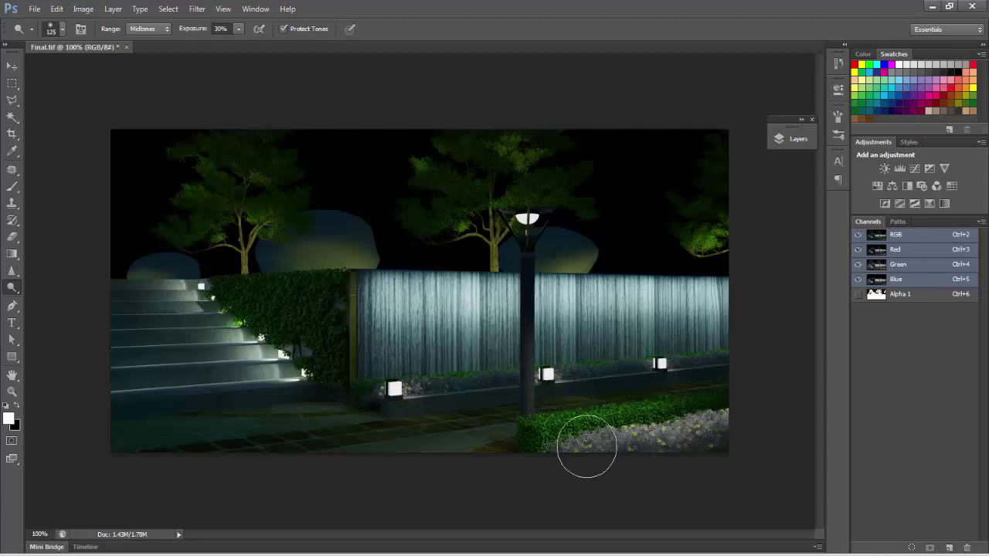
left_click_drag(674, 423, 575, 435)
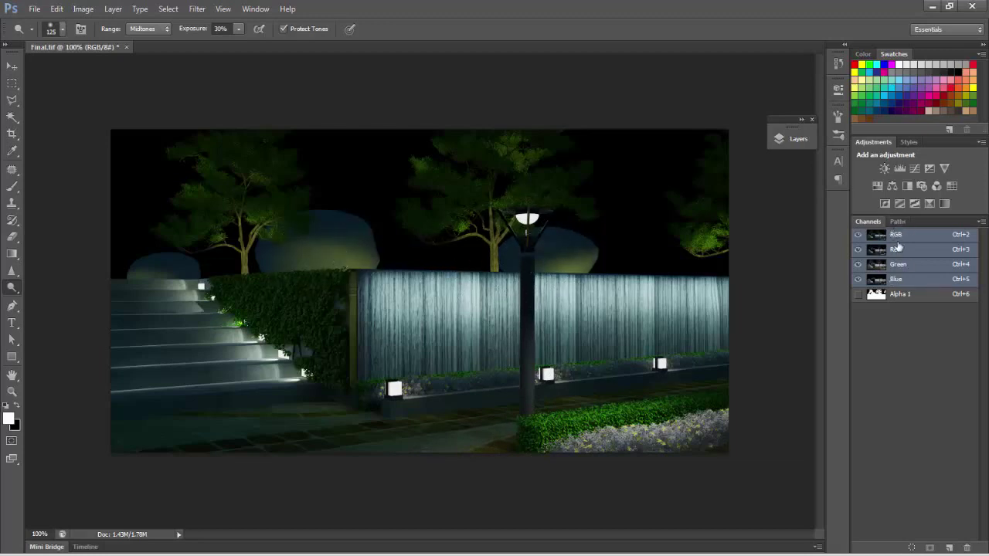
Step: Convert Background to Layer 0, dock the Layers panel, and duplicate it as Layer 0 copy
left_click(788, 139)
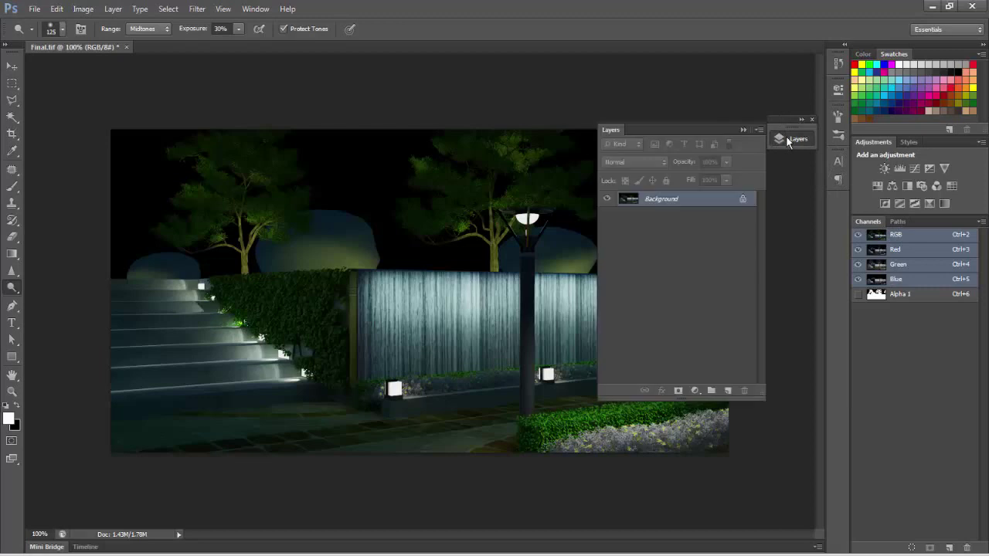
double_click(701, 202)
key("Return")
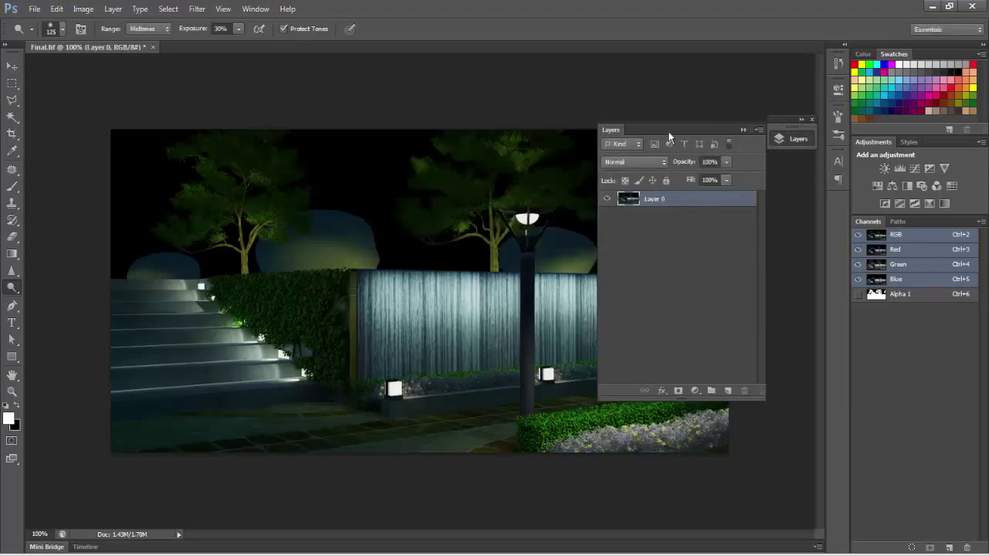
left_click_drag(669, 133, 819, 178)
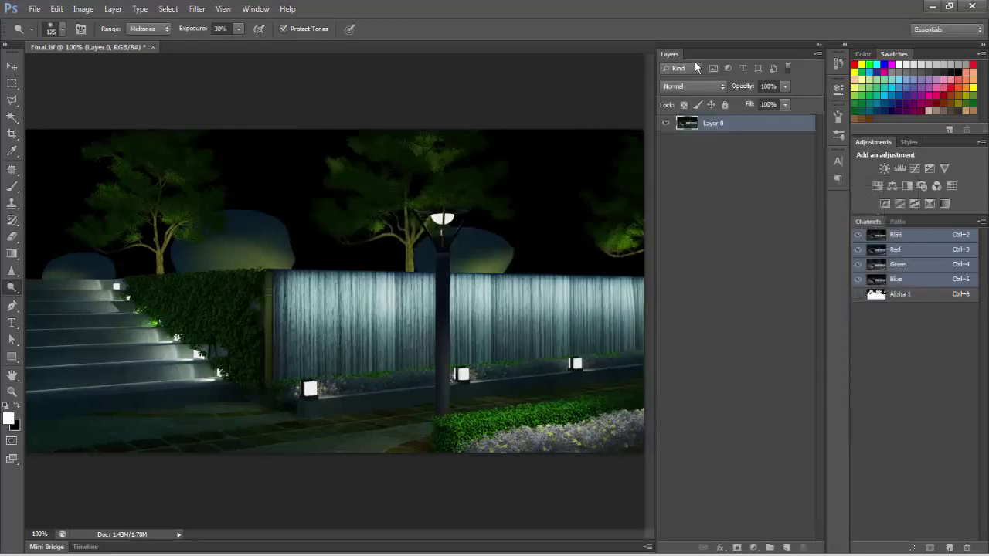
left_click_drag(679, 60, 865, 281)
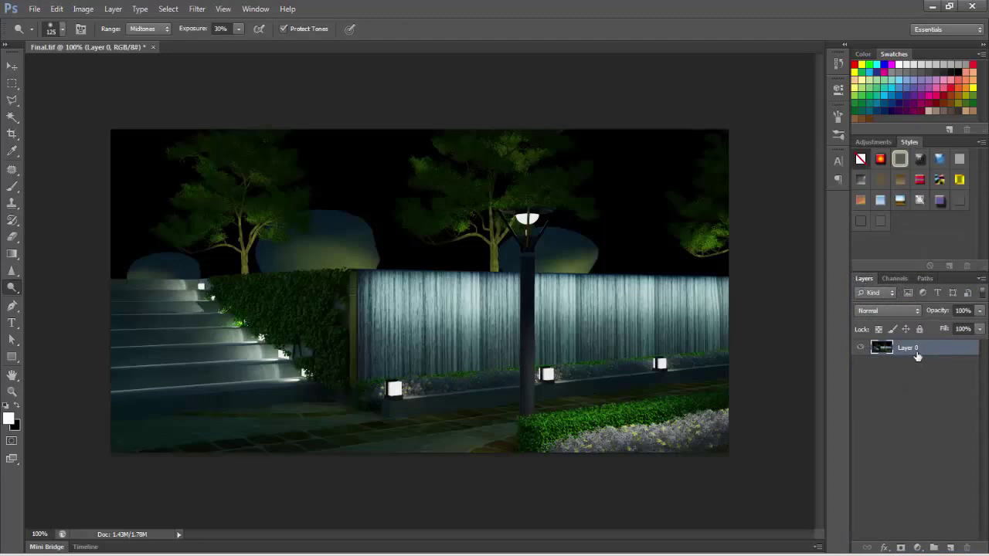
key("ctrl+j")
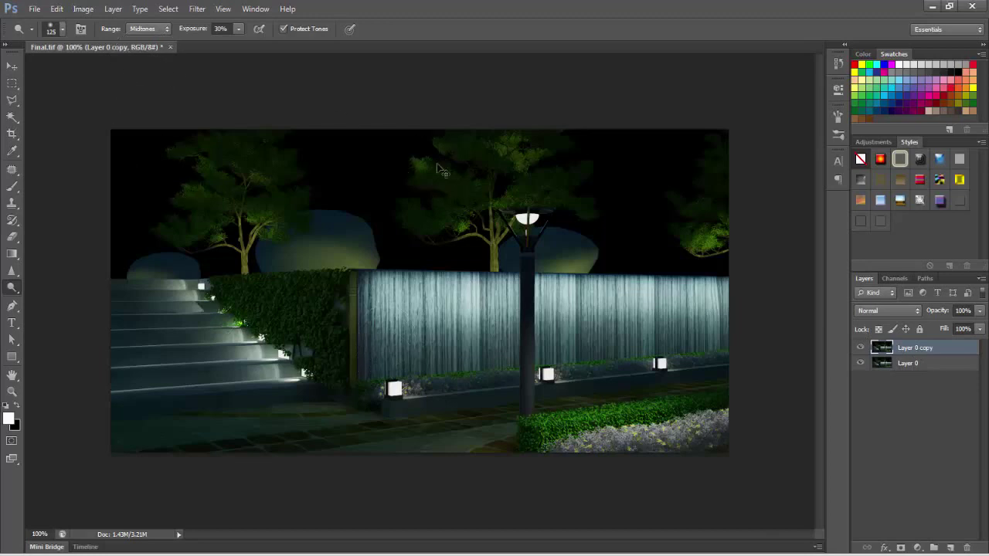
Step: Apply Levels to Layer 0 copy with white input 205 and midtones 1.16
key("ctrl+l")
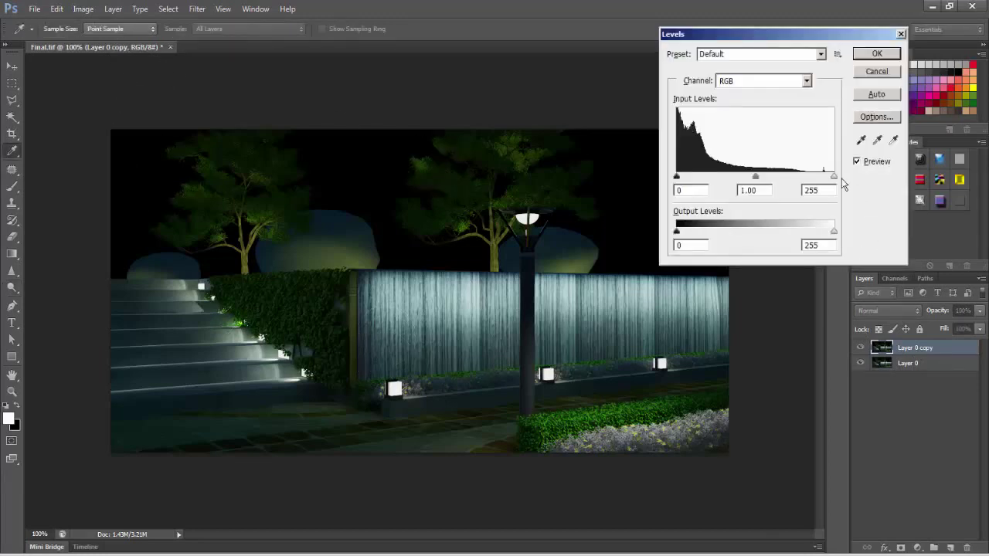
left_click_drag(834, 177, 803, 178)
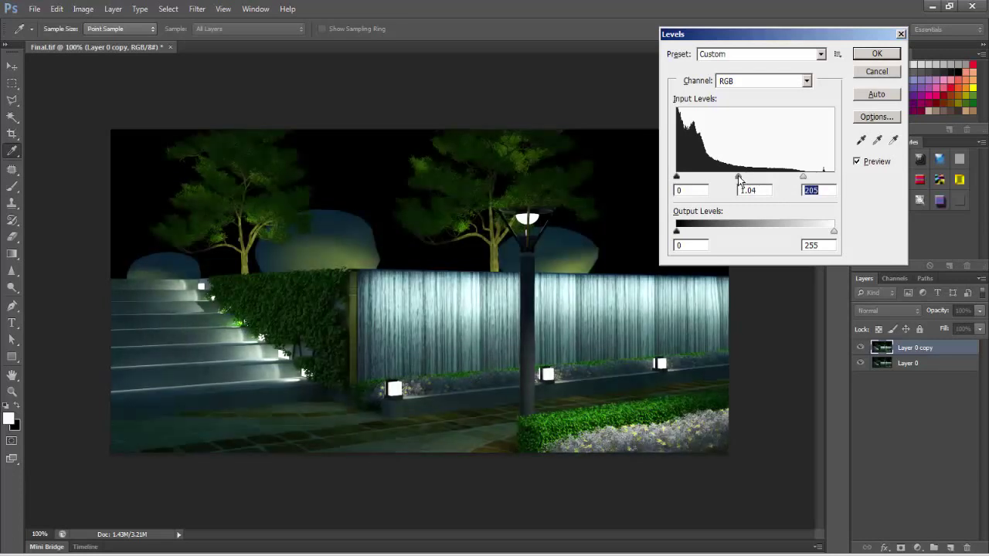
left_click_drag(735, 177, 733, 179)
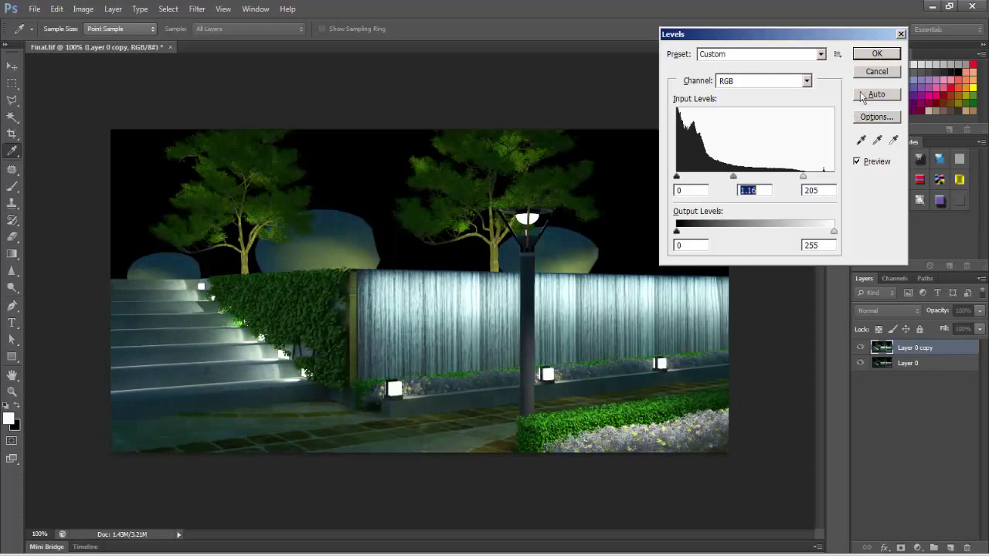
left_click(874, 56)
key("o")
Step: Open sky01.jpg from the Maps folder
left_click(34, 8)
left_click(47, 31)
double_click(404, 153)
left_click(415, 174)
left_click(627, 426)
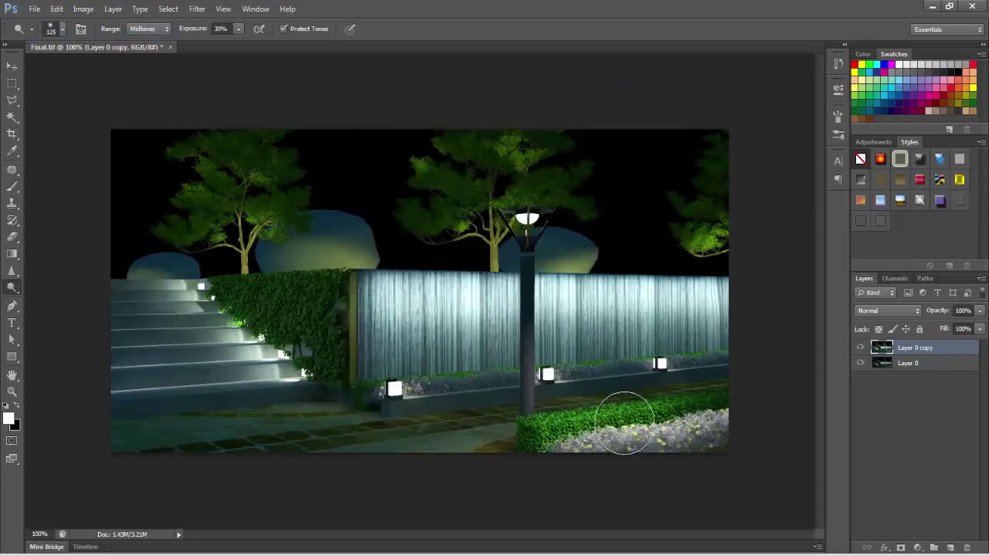
Step: Drag the sky image into Final.tif as Layer 1, close sky01.jpg, and position it
left_click(12, 67)
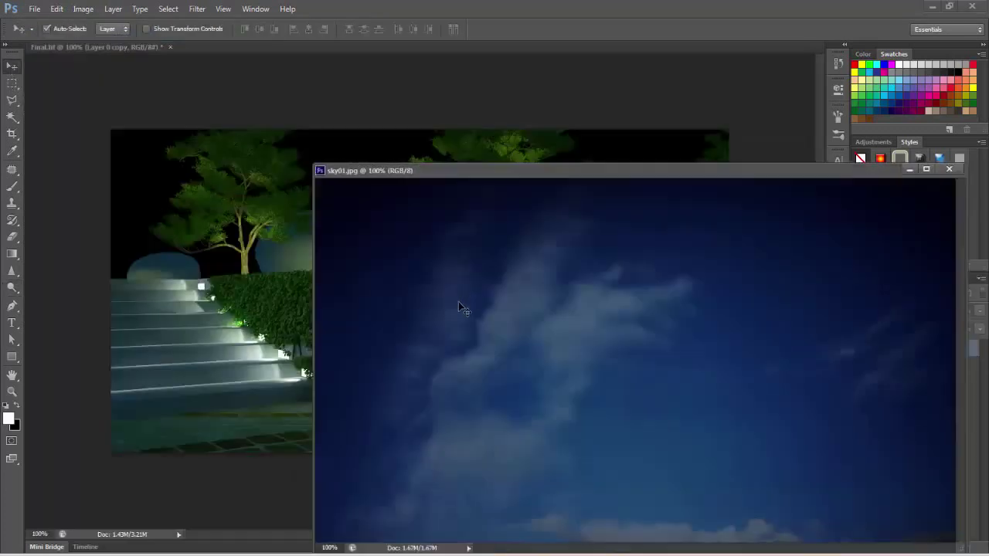
left_click_drag(459, 304, 217, 254)
left_click(949, 170)
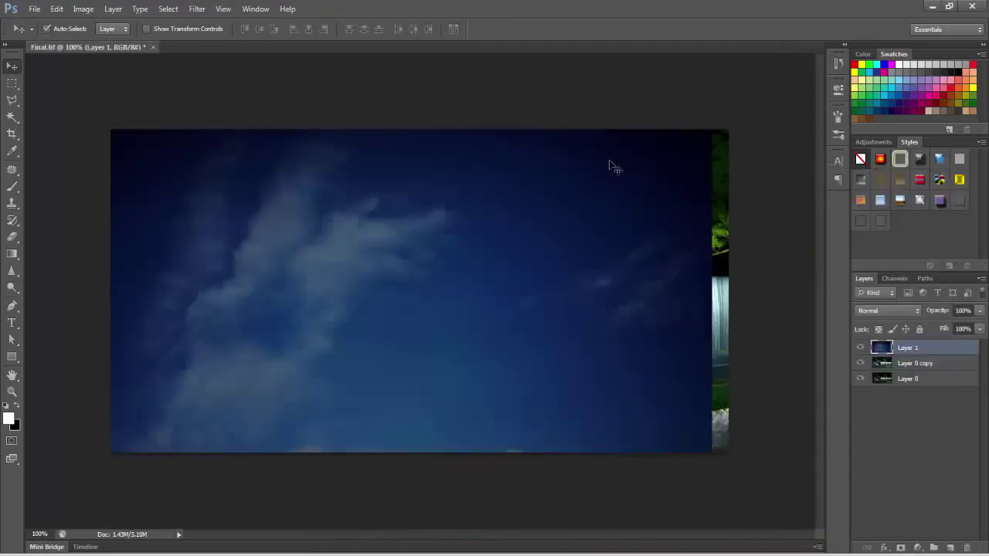
left_click_drag(425, 313, 386, 270)
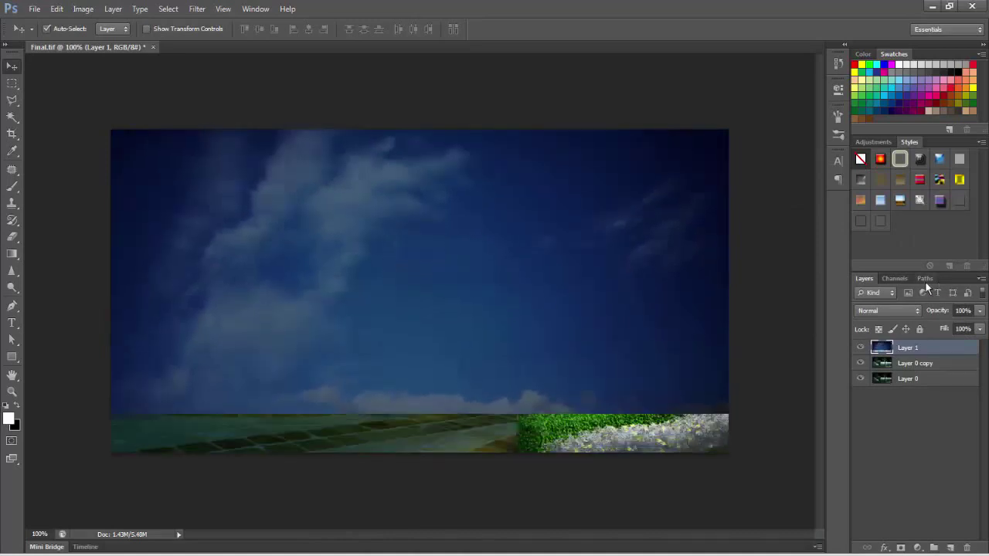
Step: Load the Alpha 1 channel as a selection and delete the sky inside it
left_click(891, 280)
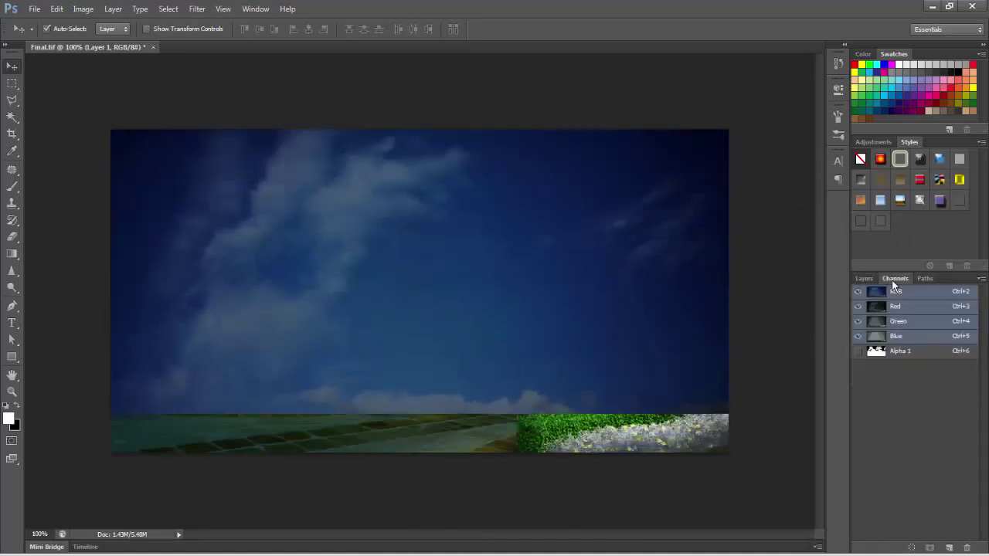
left_click(877, 354, "ctrl")
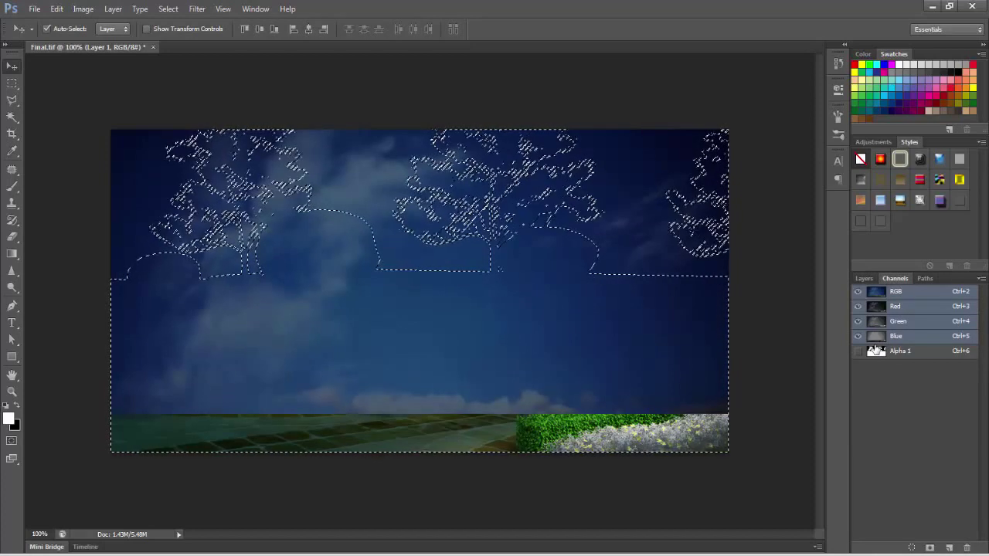
left_click(864, 278)
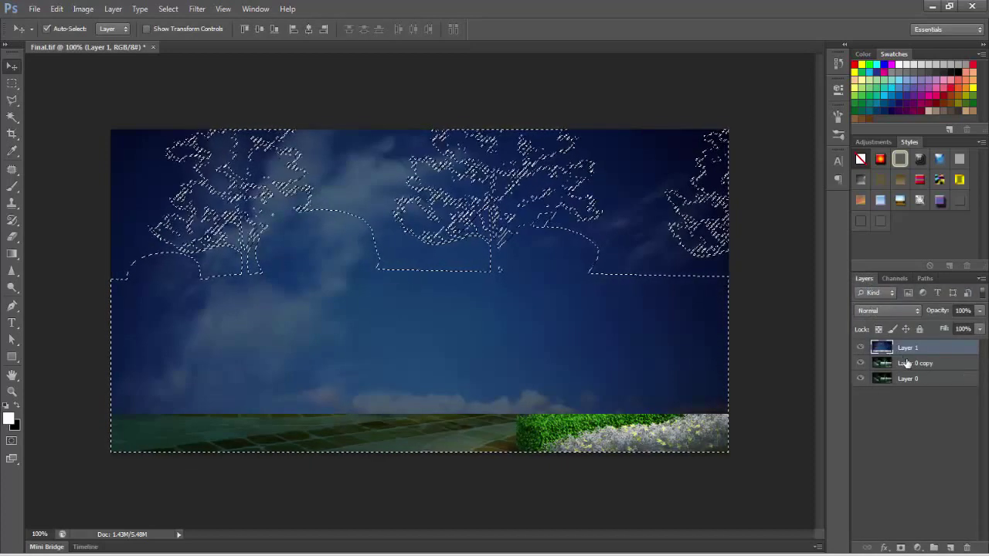
key("Delete")
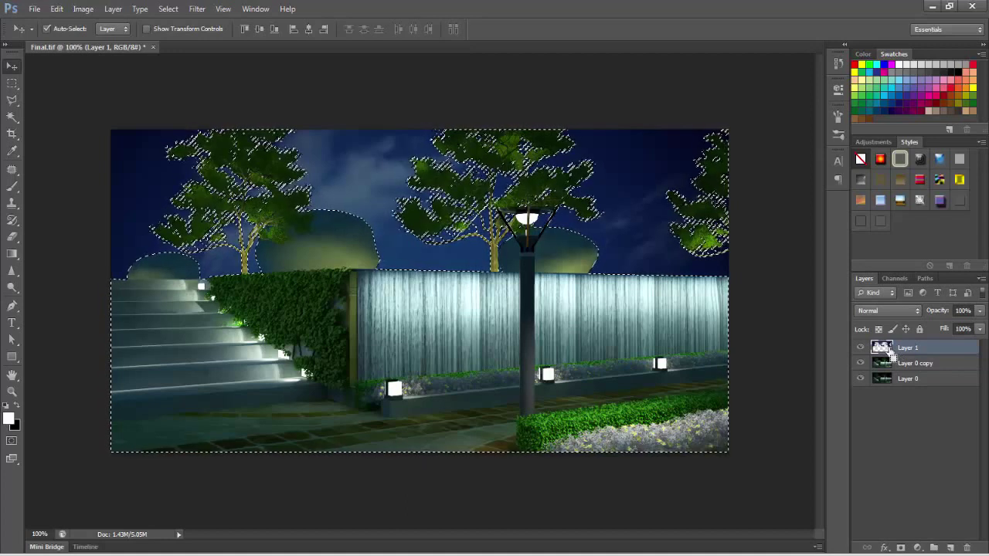
key("ctrl+d")
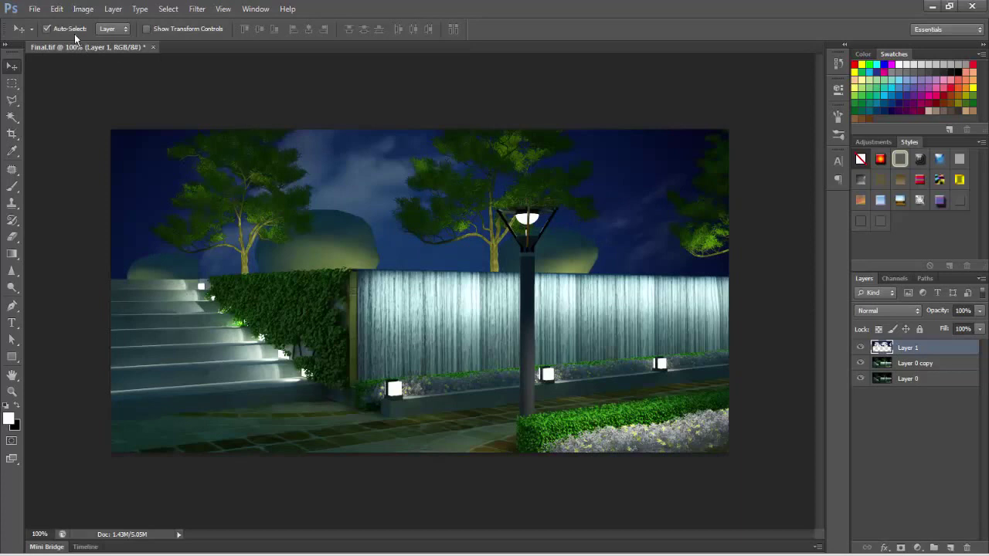
Step: Add a Brightness/Contrast adjustment layer clipped to the sky layer
left_click(197, 10)
left_click(893, 350)
left_click(917, 548)
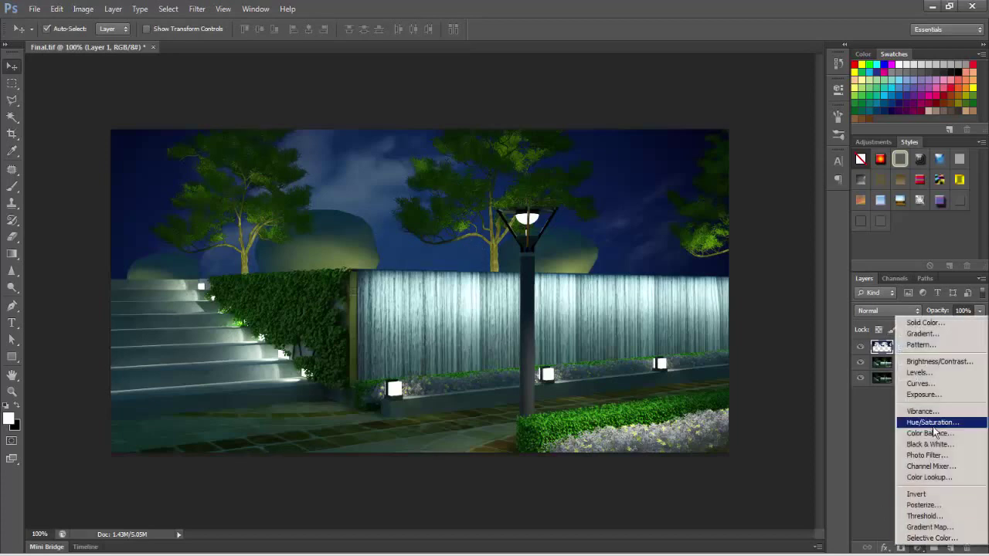
left_click(933, 362)
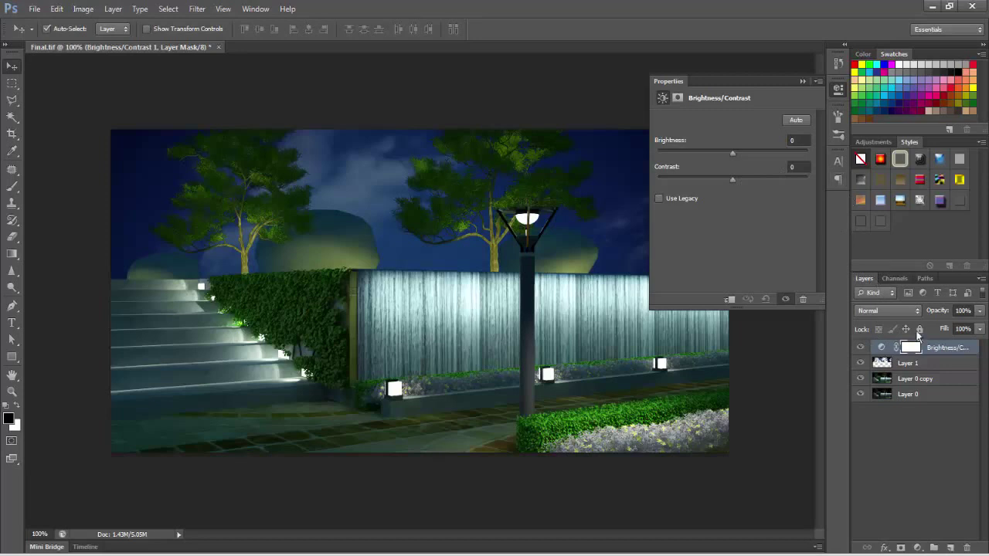
right_click(932, 352)
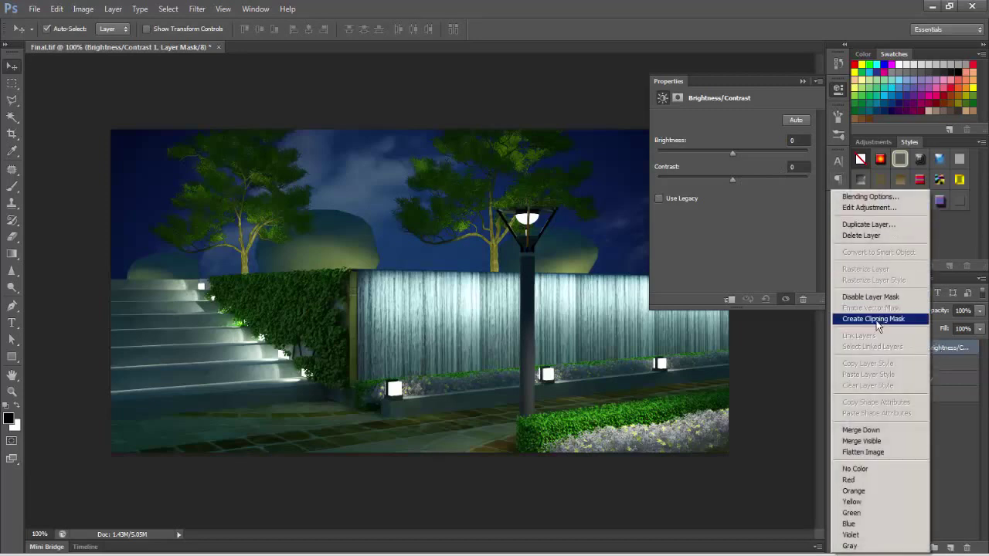
left_click(874, 319)
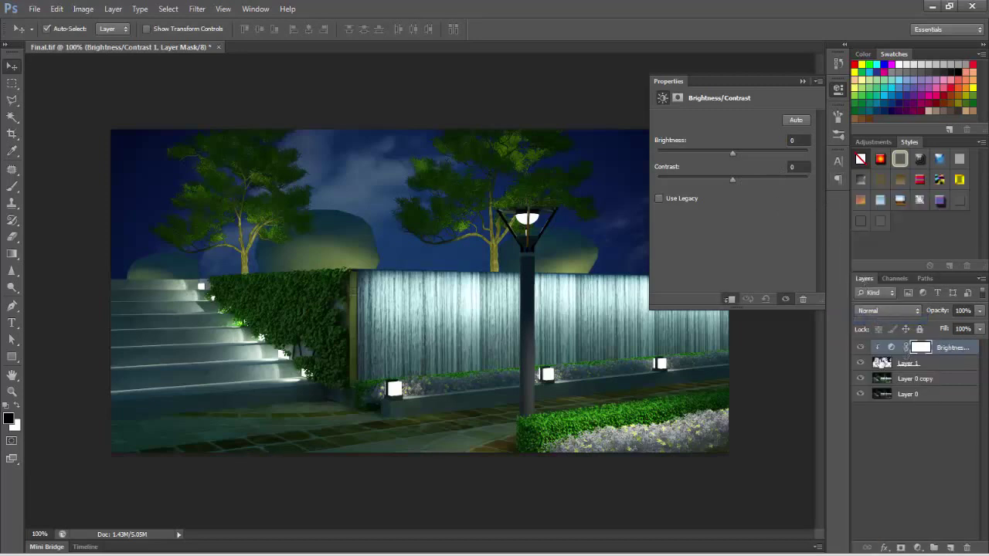
Step: Lower the Brightness value to darken the night sky behind the trees
left_click_drag(734, 155, 752, 182)
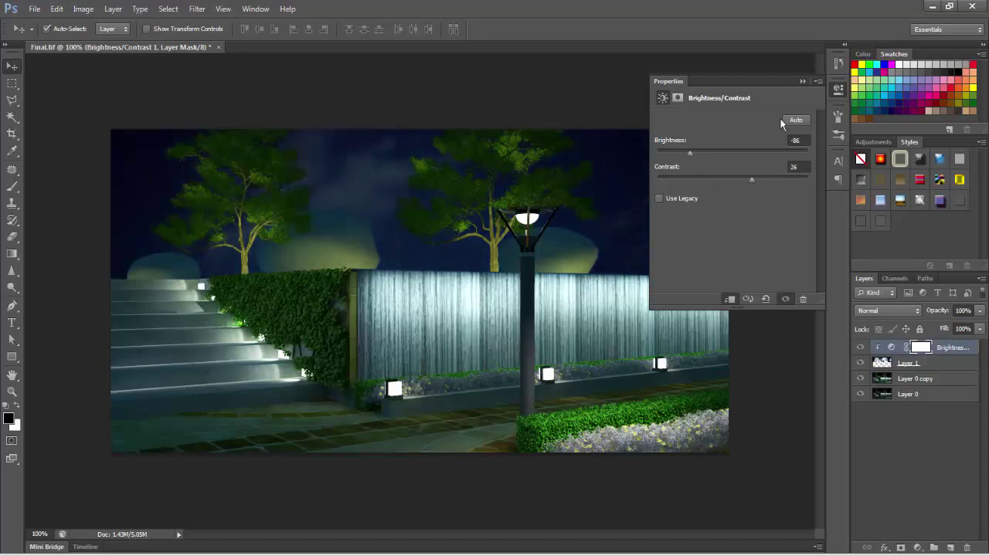
left_click(802, 81)
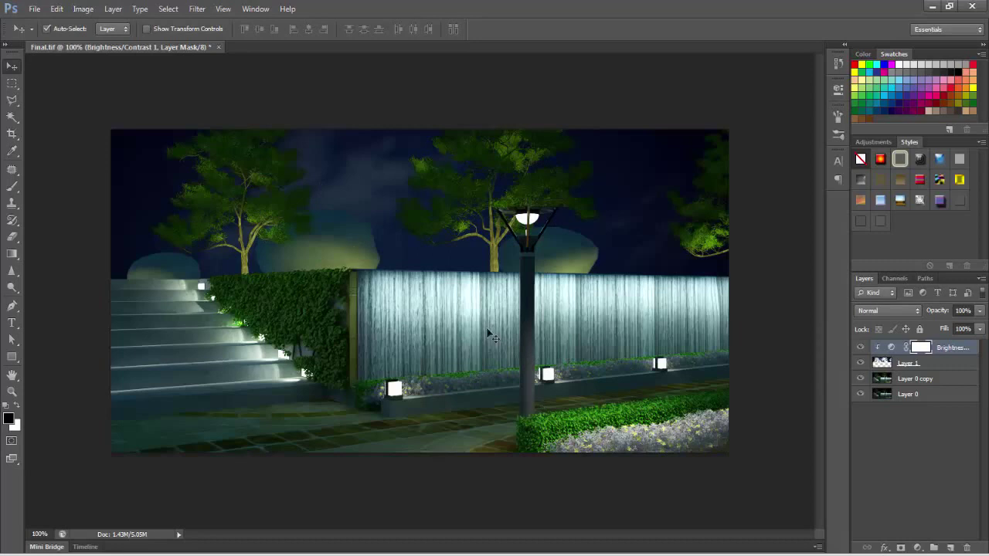
left_click(881, 364)
left_click(921, 349)
Step: Add a new Layer 2 on top and fill it with solid black
left_click(950, 547)
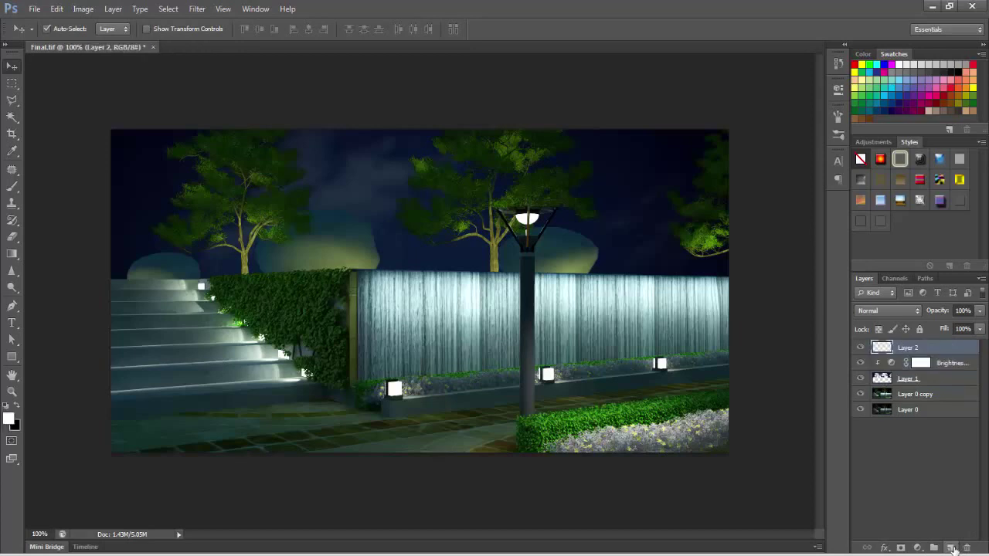
left_click(12, 83)
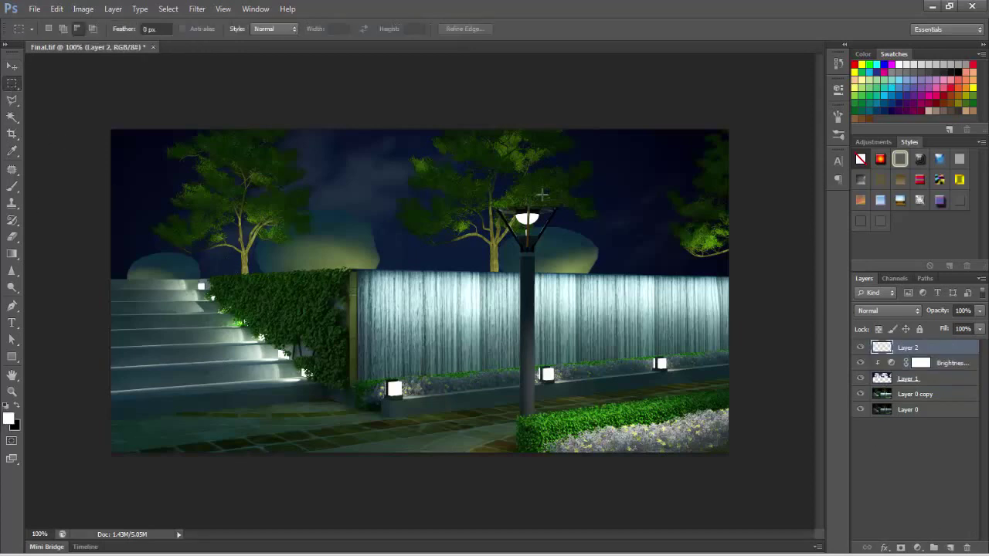
key("ctrl+BackSpace")
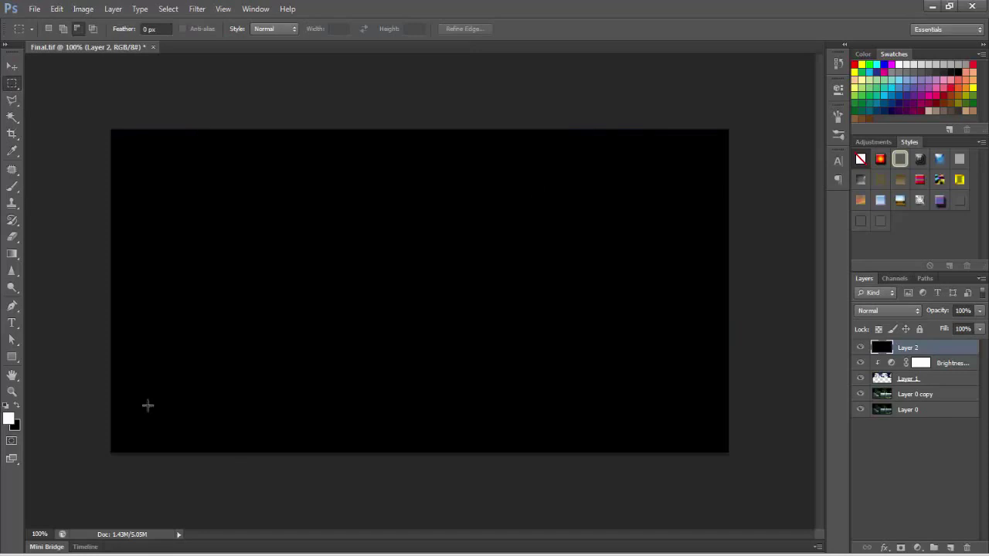
Step: Clear a feathered oval from the black layer's centre, then lower its opacity to 56%
left_click_drag(12, 84, 51, 95)
left_click_drag(134, 37, 265, 46)
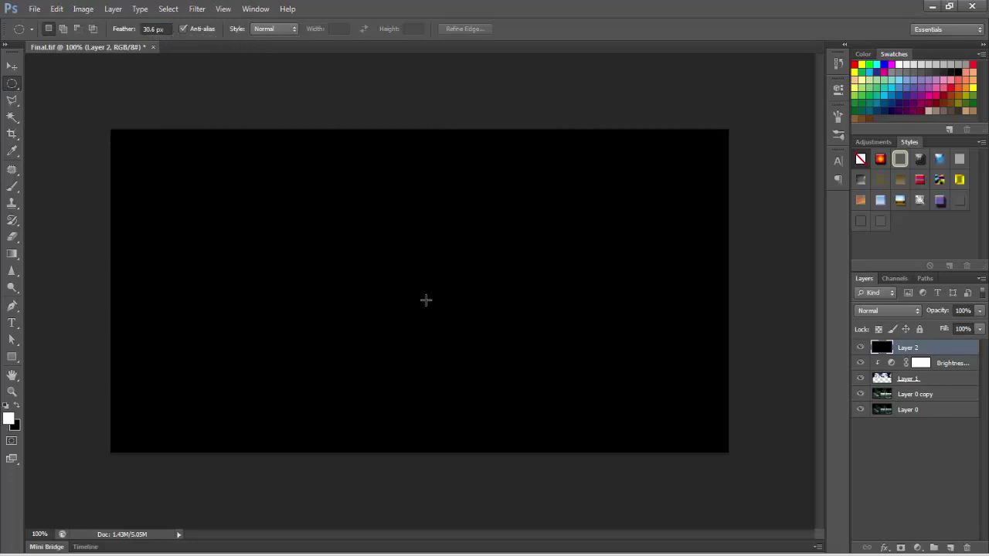
left_click_drag(119, 159, 769, 463)
left_click_drag(431, 352, 415, 330)
key("Delete")
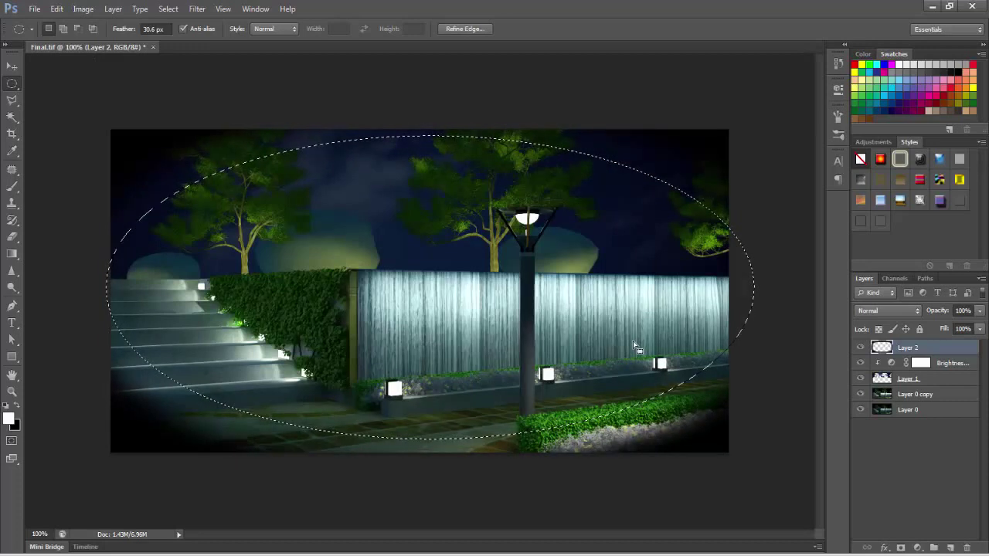
key("ctrl+d")
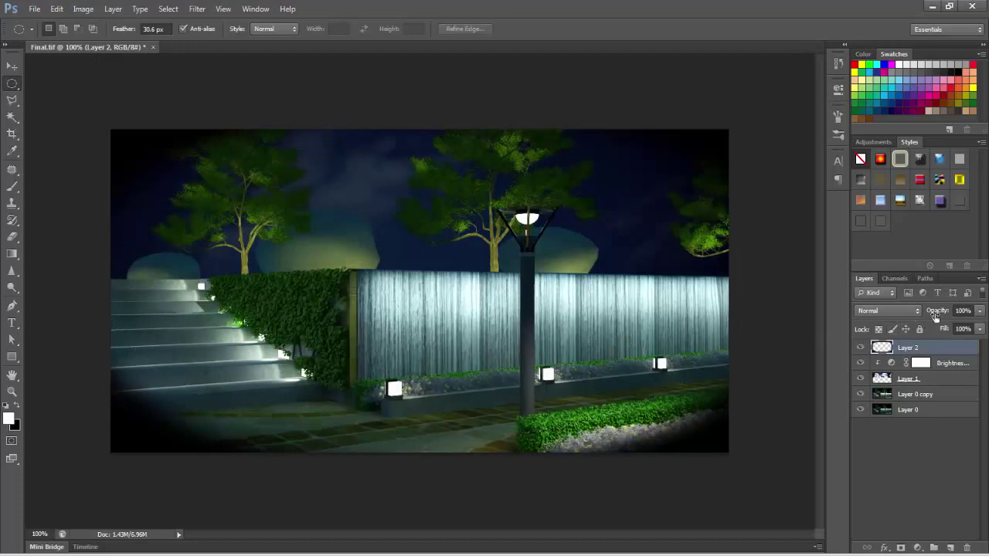
left_click_drag(937, 314, 937, 314)
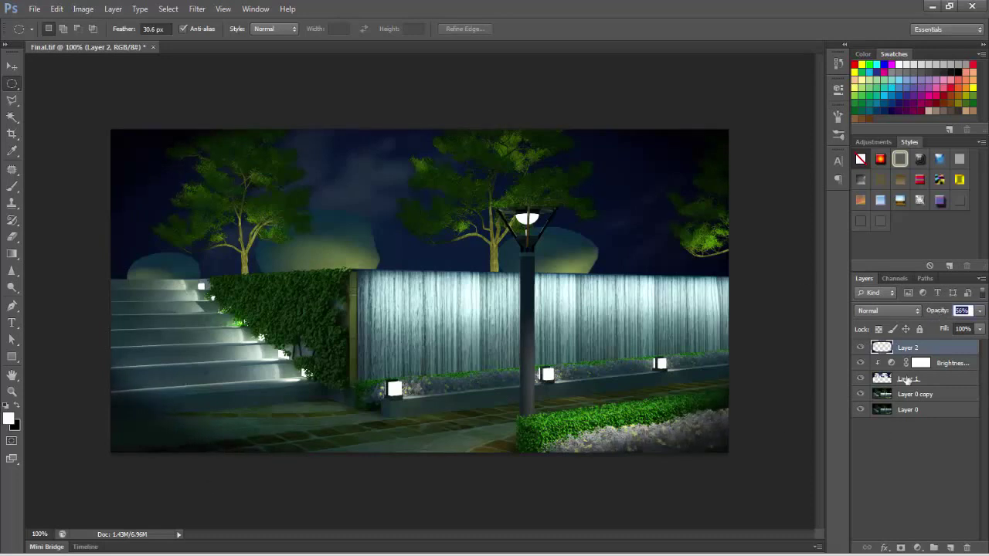
Step: Enlarge the vignette layer to about 110% around its centre and check it zoomed in and out
key("ctrl+t")
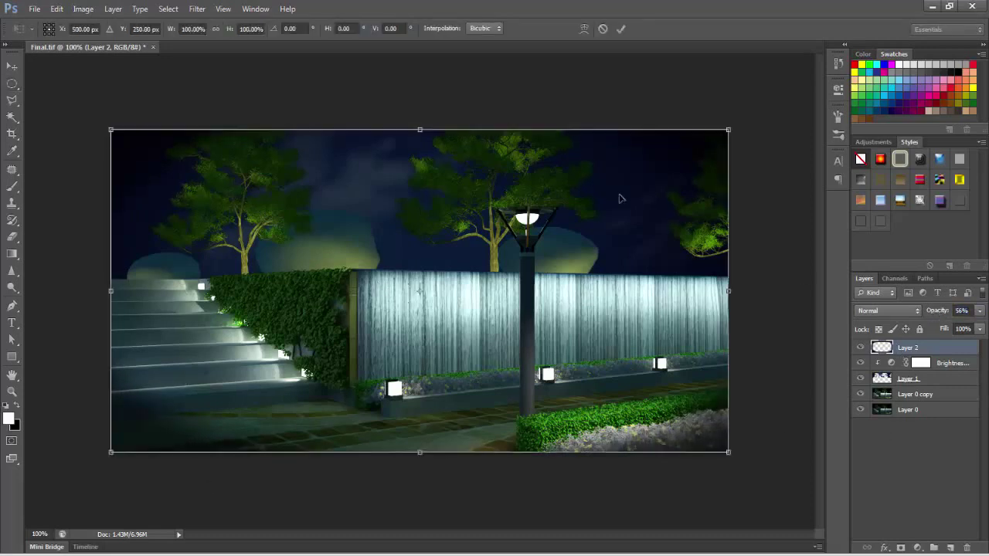
left_click_drag(725, 135, 751, 125, "alt")
key("Return")
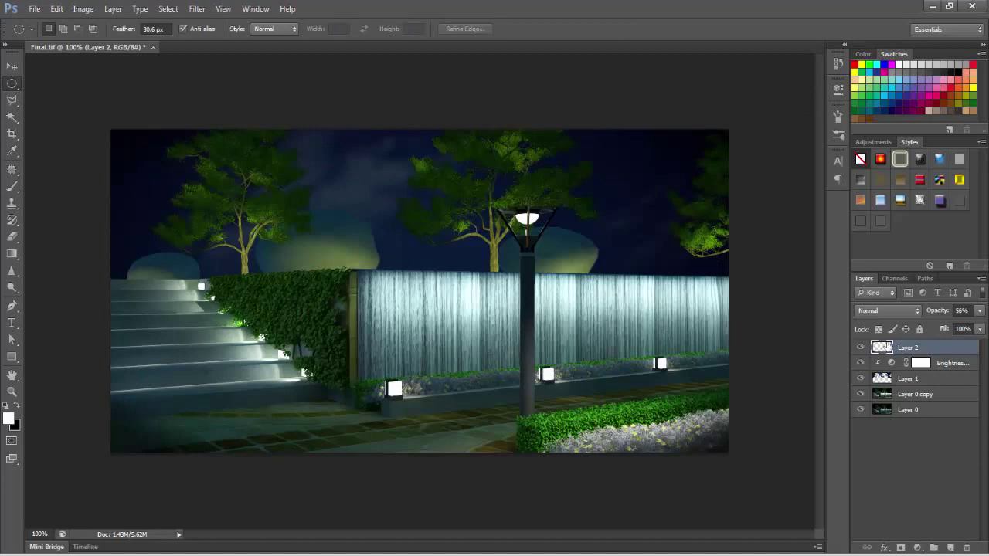
key("ctrl+plus")
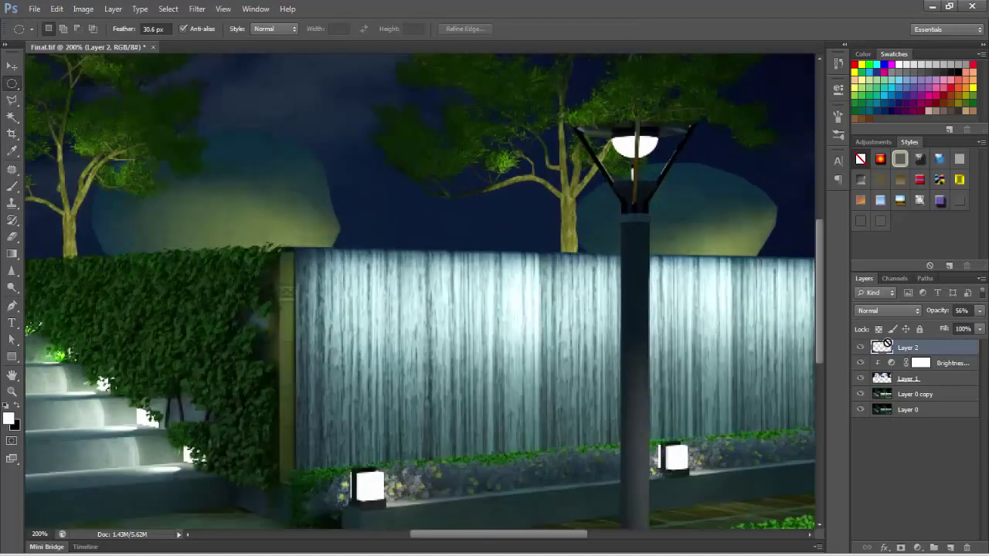
key("ctrl+minus")
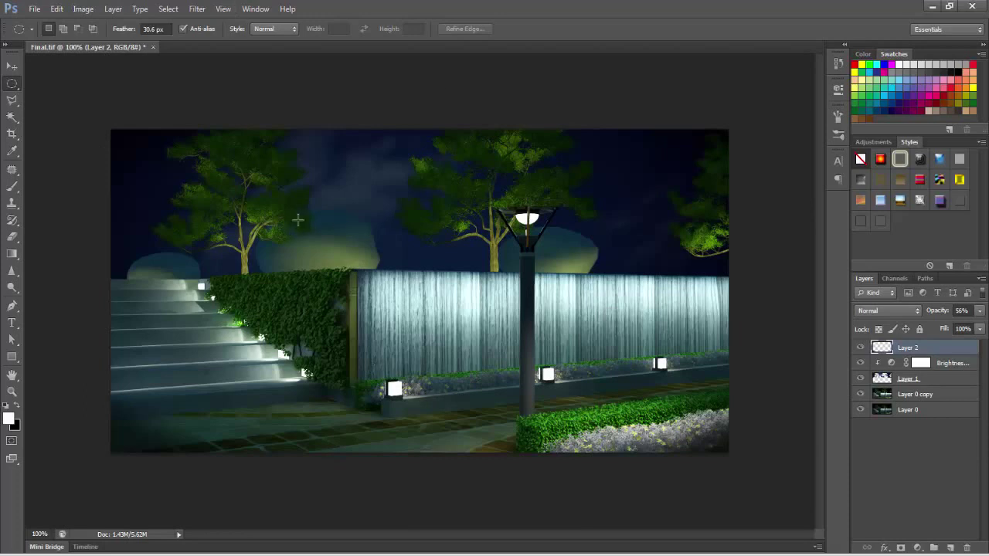
left_click(11, 66)
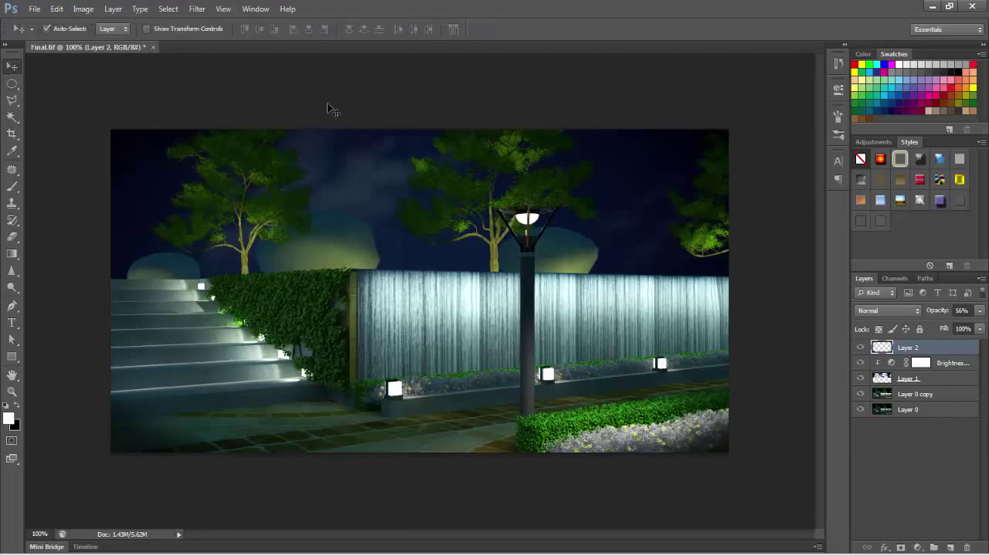